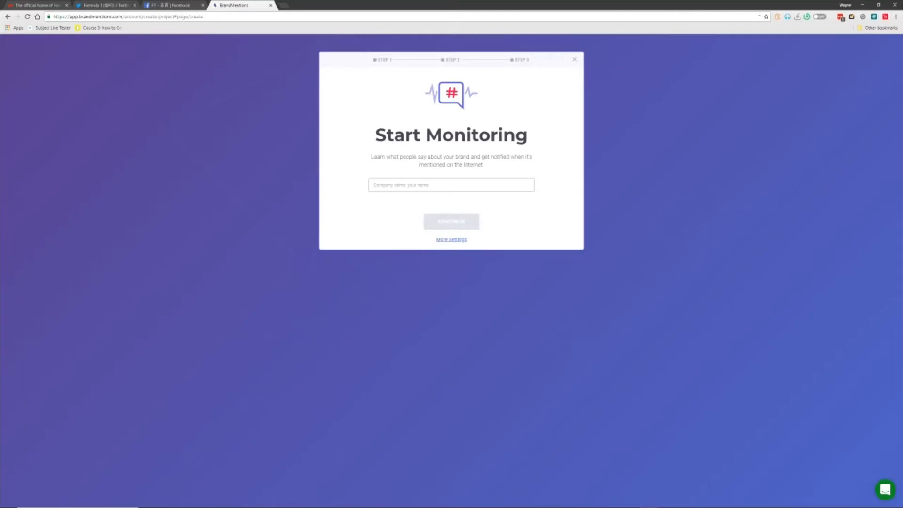
# Step: Copy the address of the official Formula 1 website and return to the BrandMentions project setup
pyautogui.hotkey('ctrl', '1')
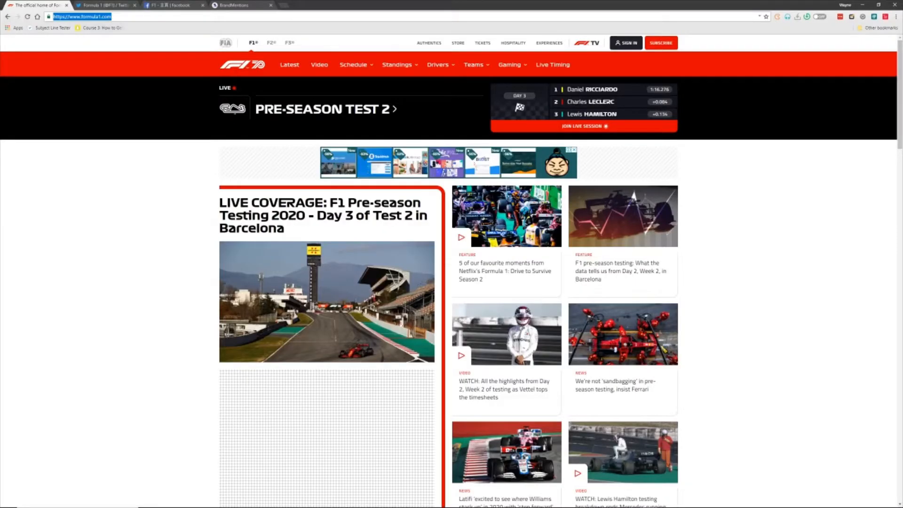
pyautogui.rightClick(77, 17)
pyautogui.click(89, 45)
pyautogui.hotkey('ctrl', '4')
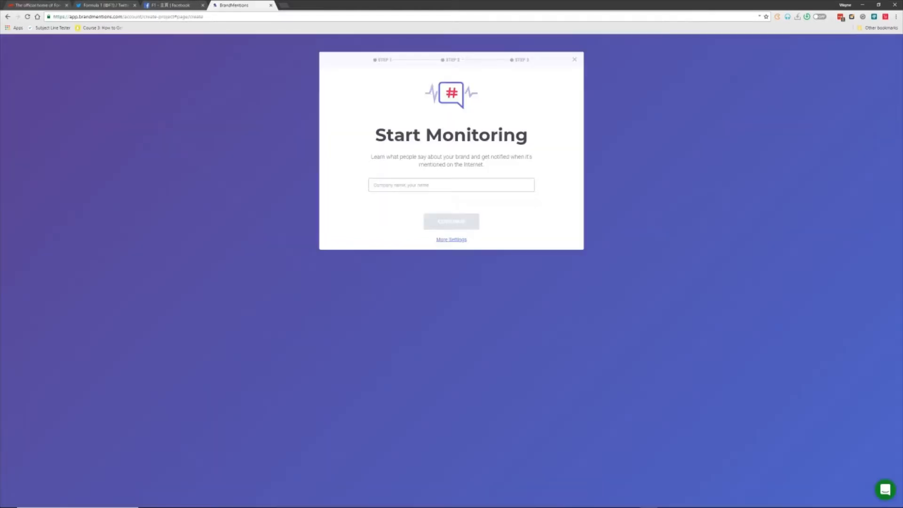
# Step: Add the suggested brand Formula 1 as the monitored keyword and open the project's additional settings
pyautogui.click(423, 184)
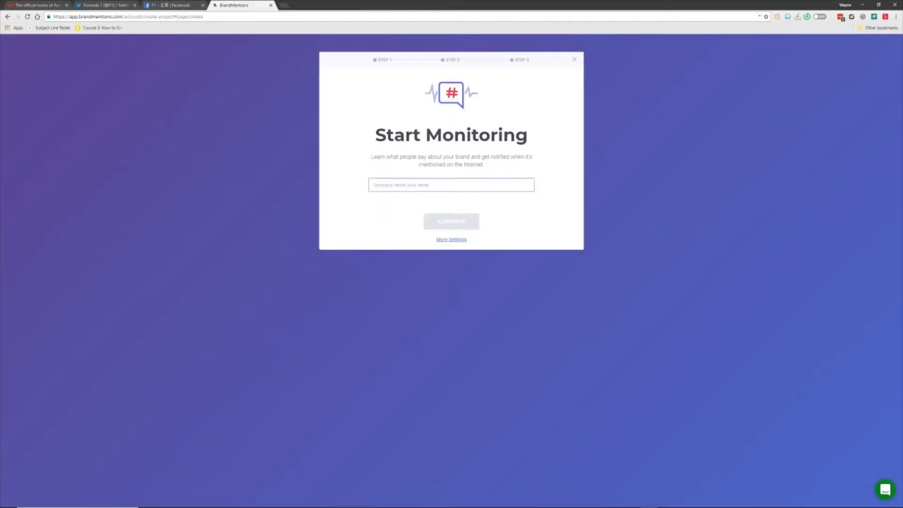
pyautogui.write('formu')
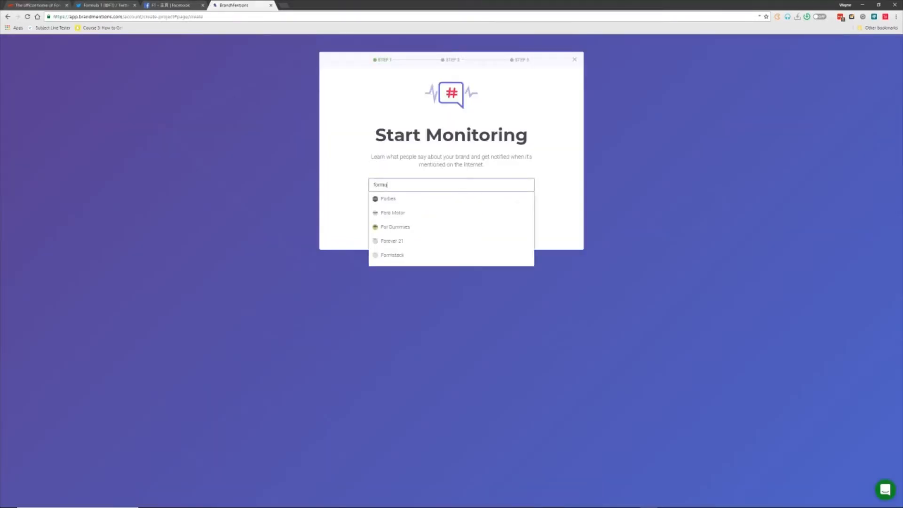
pyautogui.write('la')
pyautogui.click(424, 198)
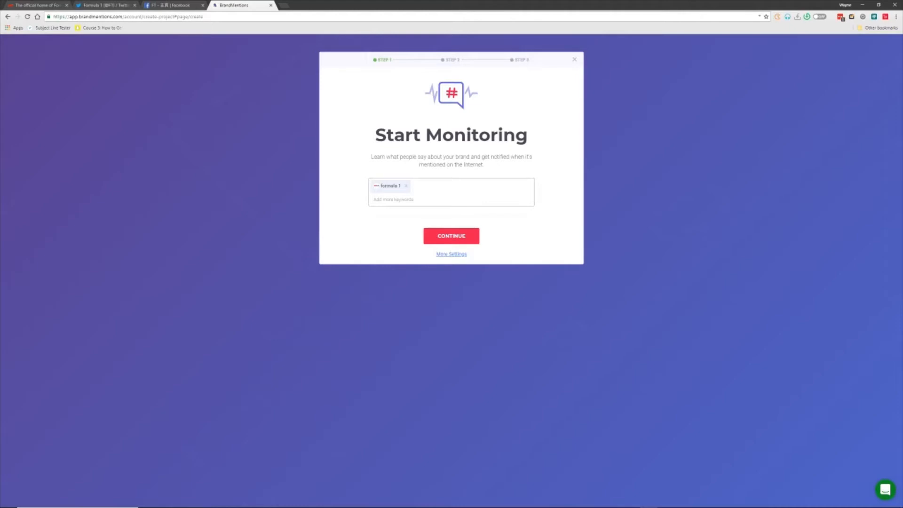
pyautogui.click(451, 254)
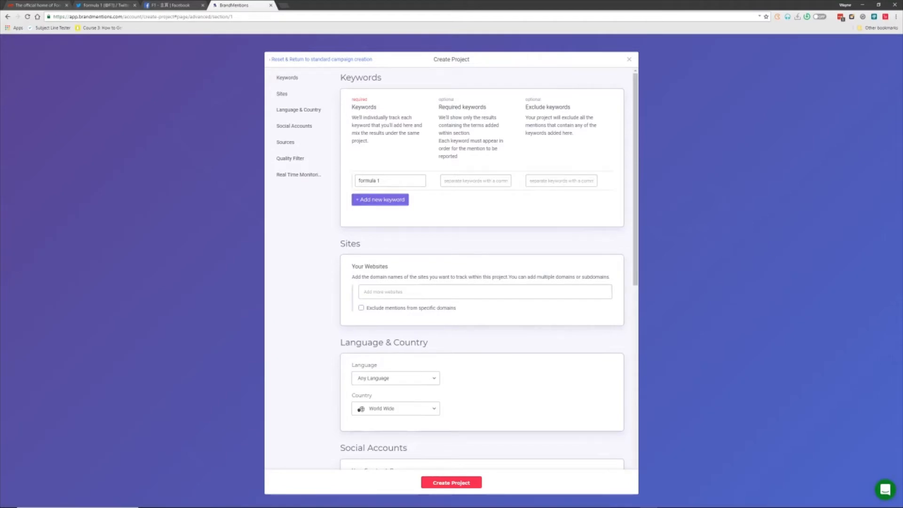
pyautogui.click(380, 199)
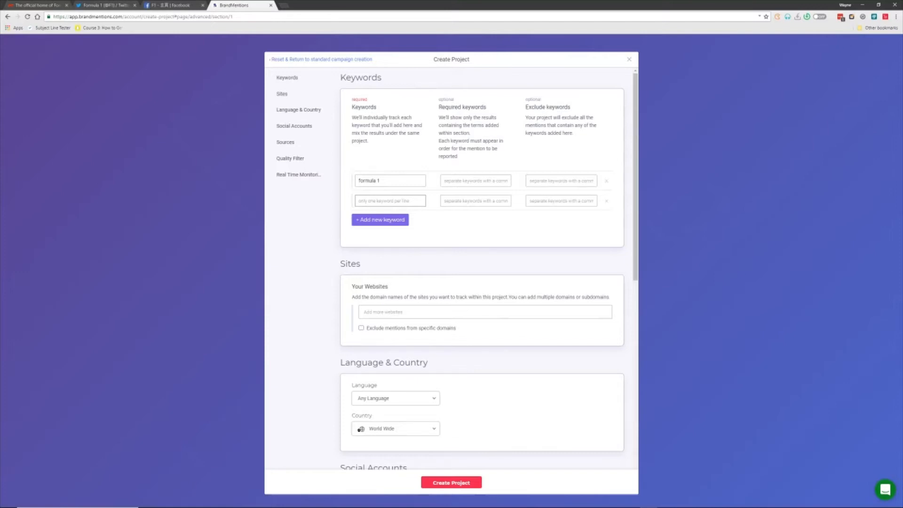
pyautogui.click(561, 180)
pyautogui.click(485, 312)
pyautogui.rightClick(402, 312)
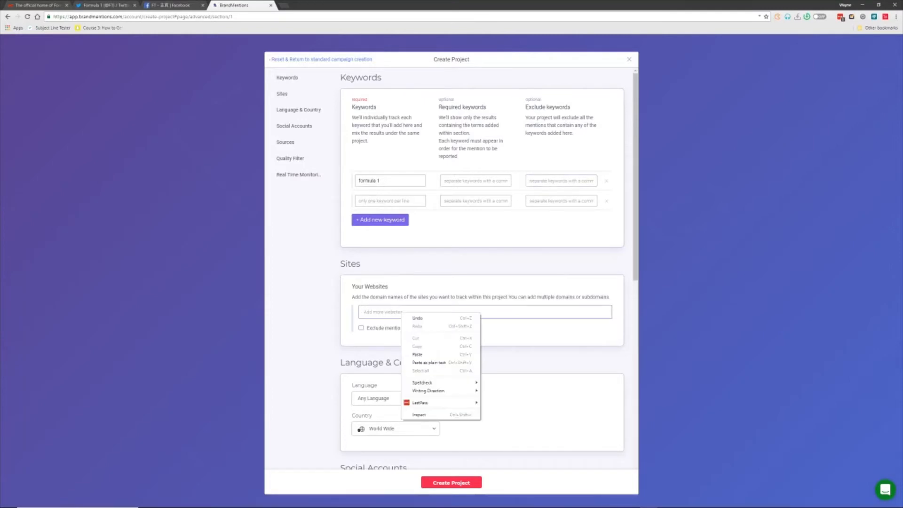
pyautogui.click(417, 354)
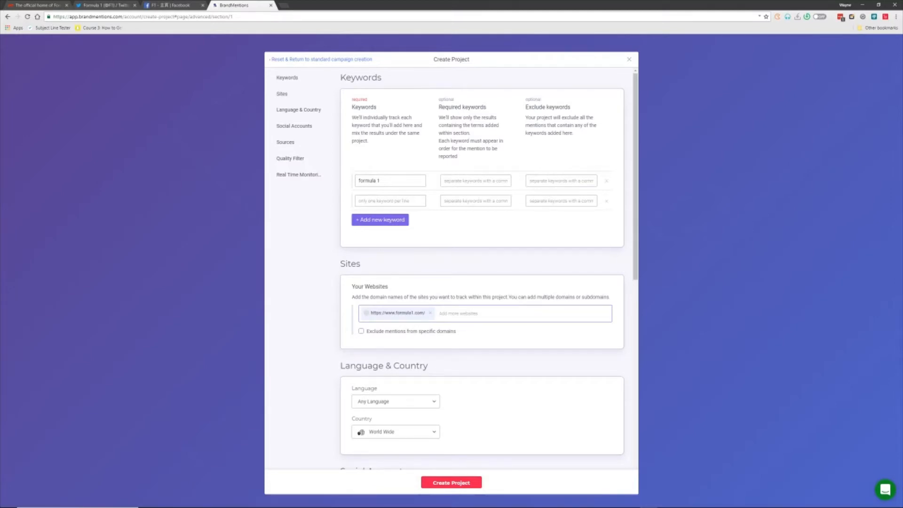
pyautogui.scroll(-2, 482, 268)
pyautogui.scroll(-3, 482, 268)
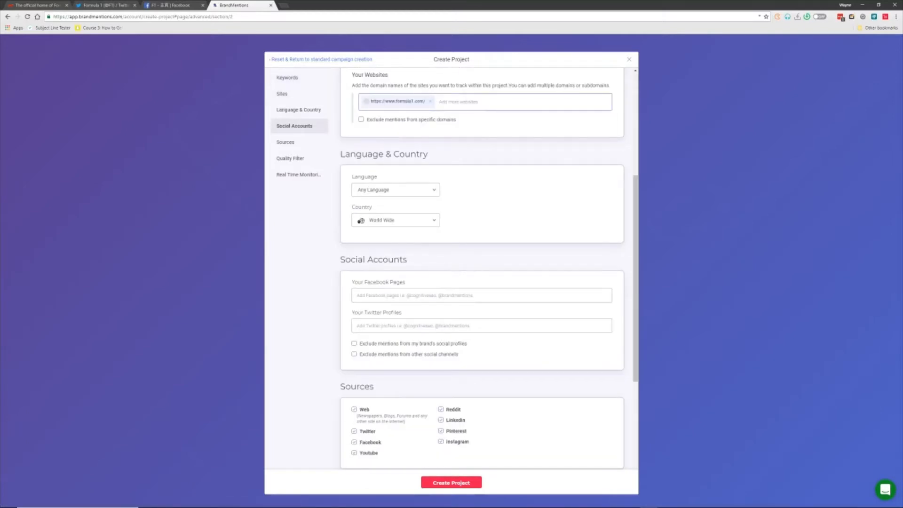
pyautogui.scroll(-1, 481, 268)
pyautogui.click(481, 261)
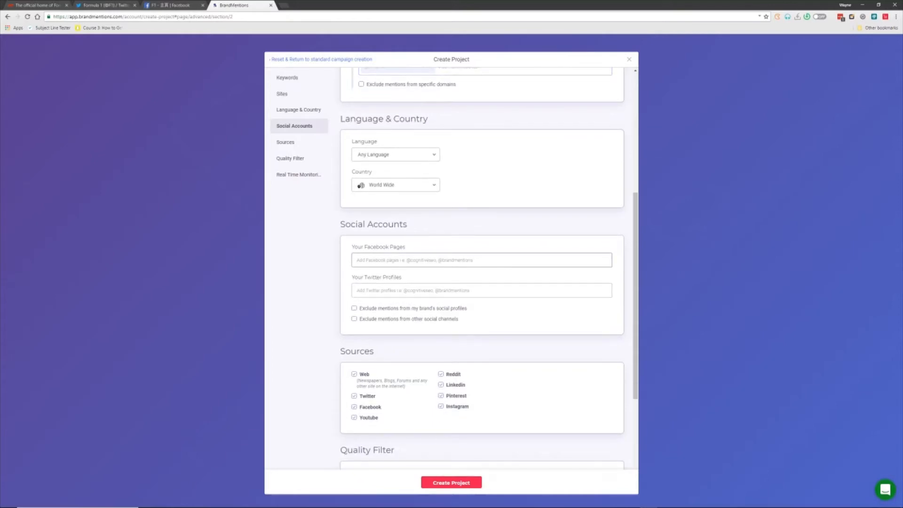
pyautogui.write('@')
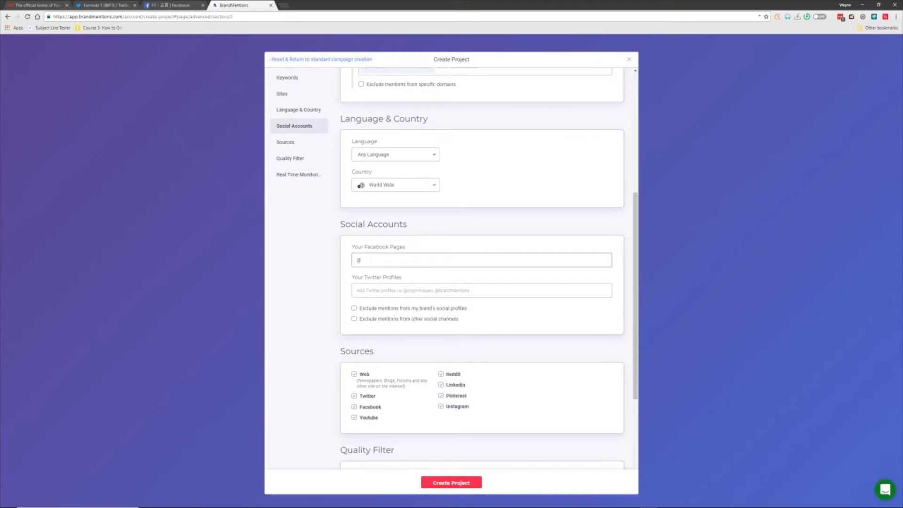
pyautogui.write('formula1')
pyautogui.press('Return')
pyautogui.click(423, 294)
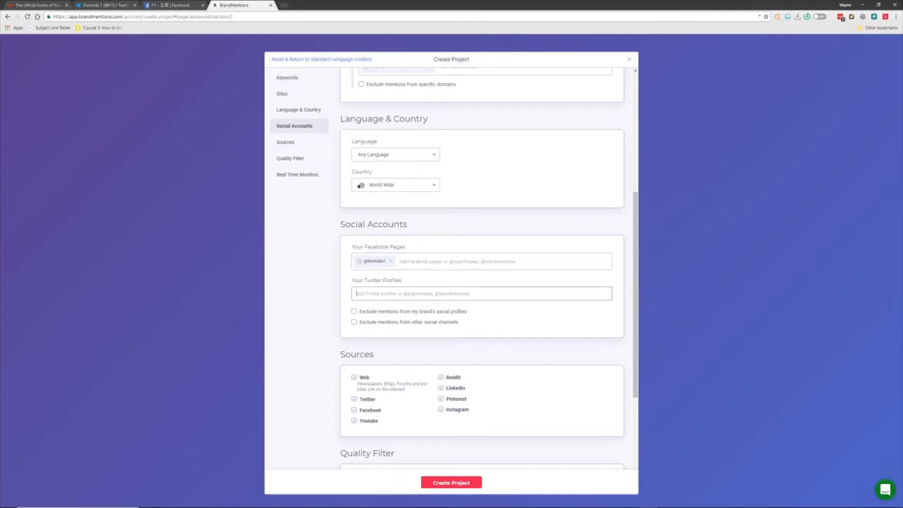
pyautogui.write('@f1')
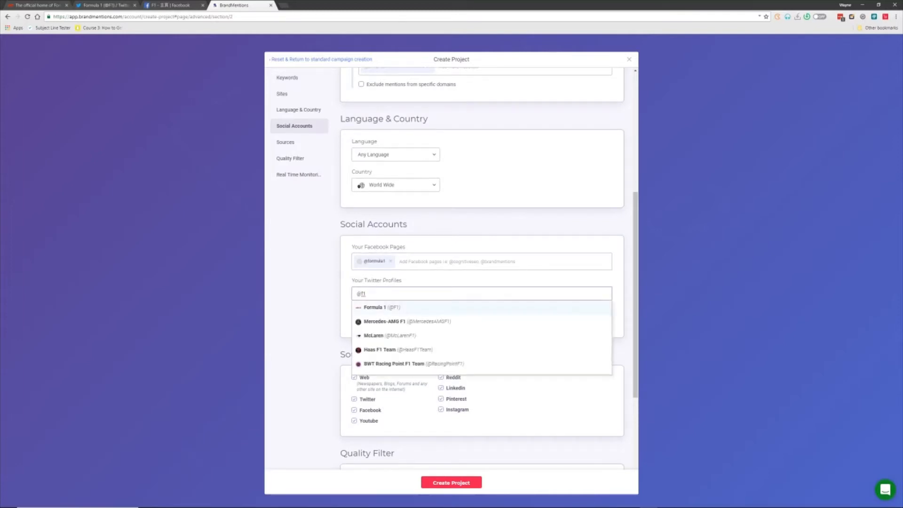
pyautogui.press('Return')
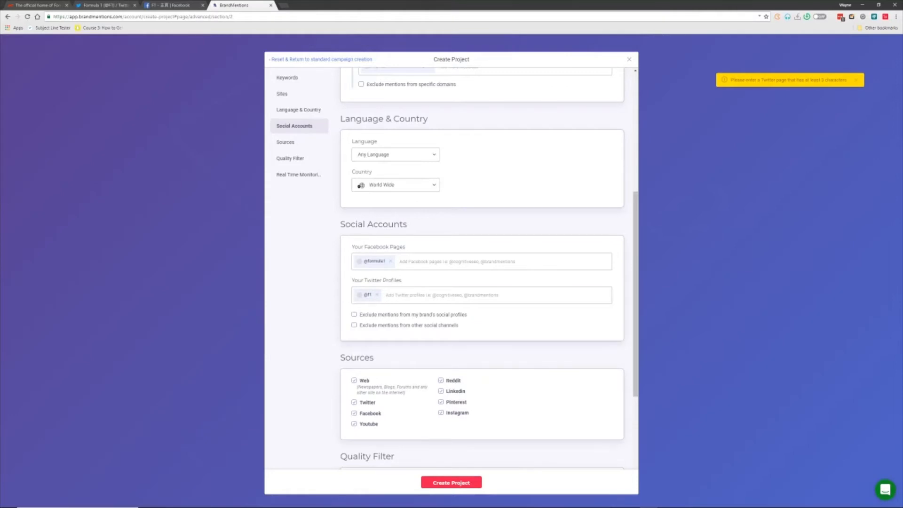
pyautogui.click(354, 314)
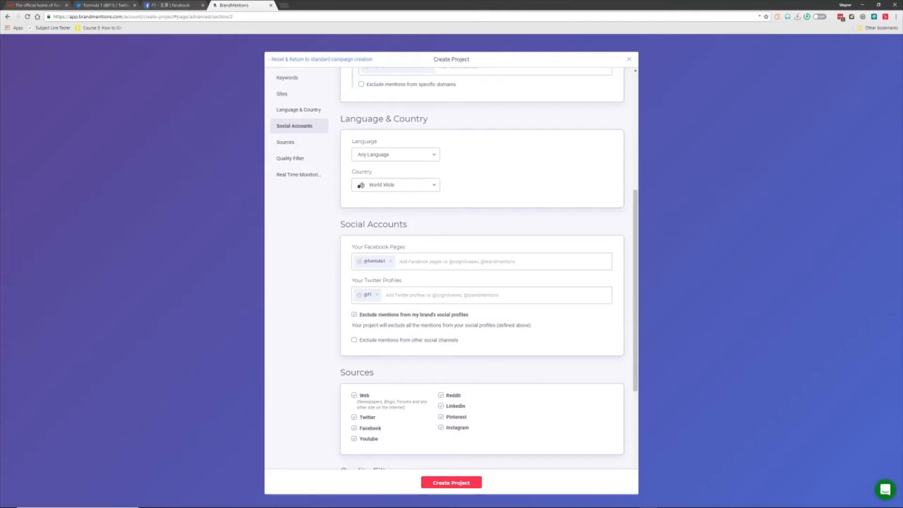
# Step: Turn the Quality Filter on and back off, and create the project
pyautogui.scroll(-3, 481, 268)
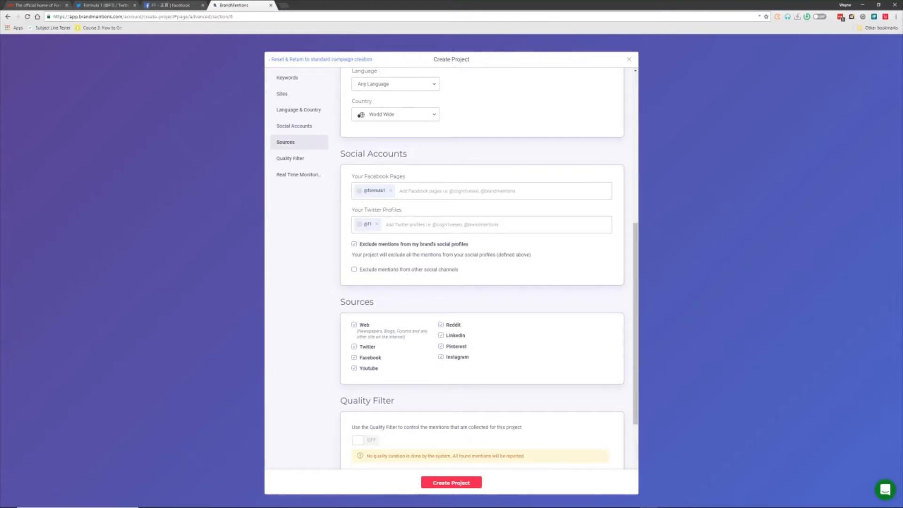
pyautogui.scroll(-5, 482, 268)
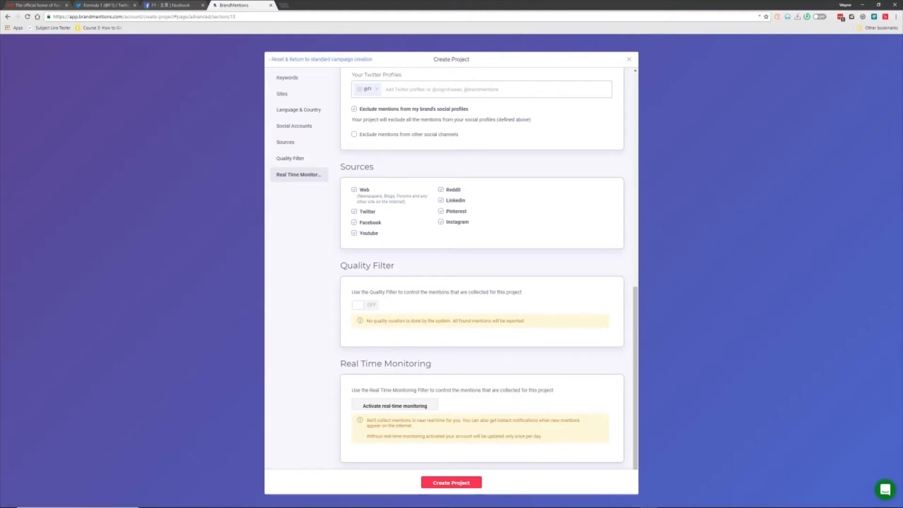
pyautogui.click(365, 306)
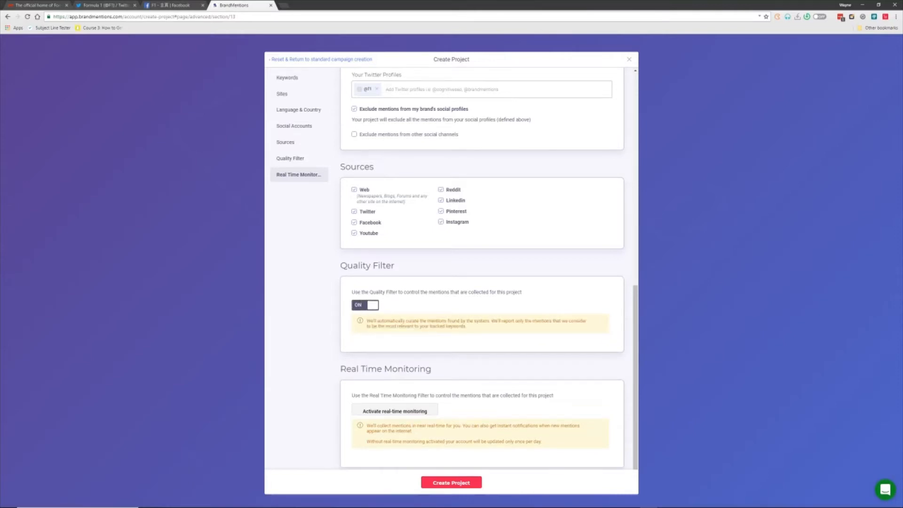
pyautogui.click(365, 305)
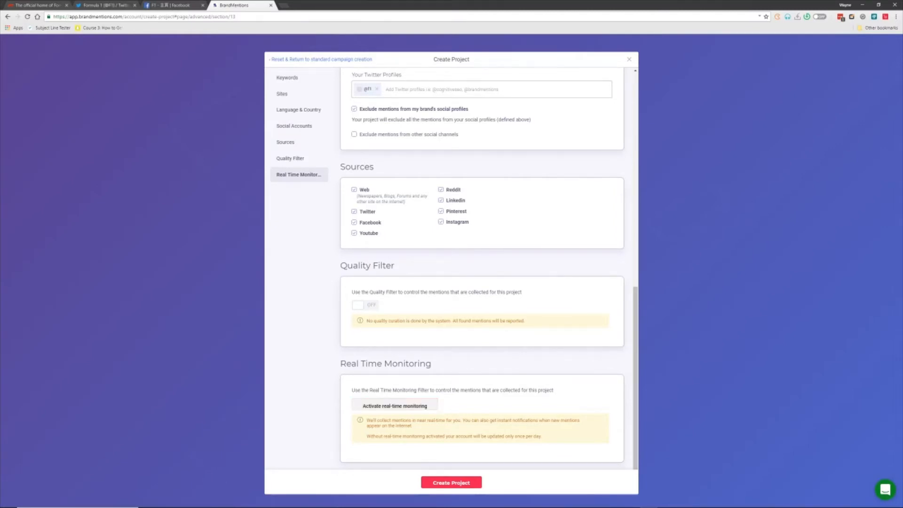
pyautogui.click(451, 482)
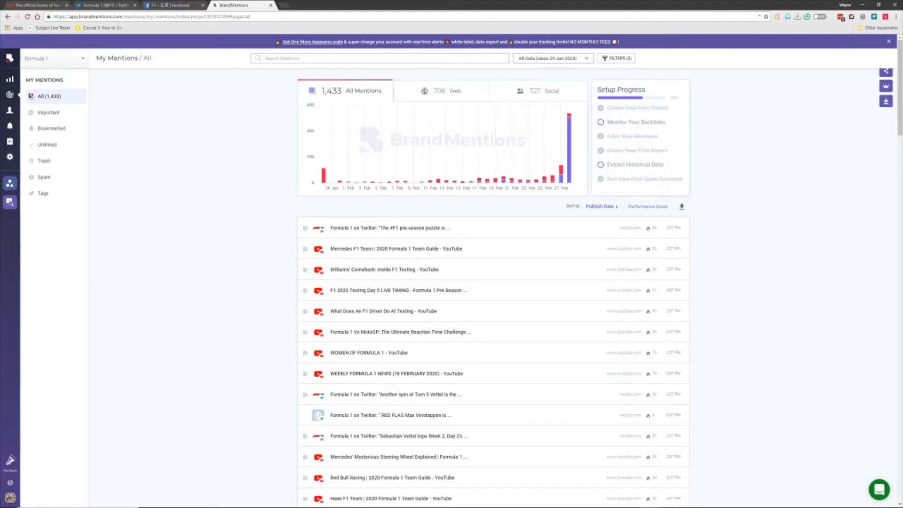
# Step: Limit the Formula 1 mentions to the last month and view the web mentions followed by the social mentions
pyautogui.click(553, 58)
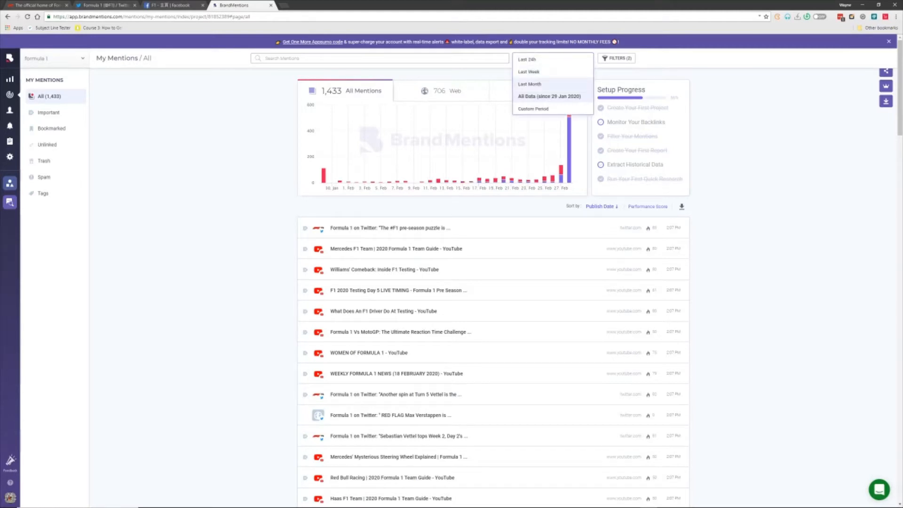
pyautogui.click(530, 84)
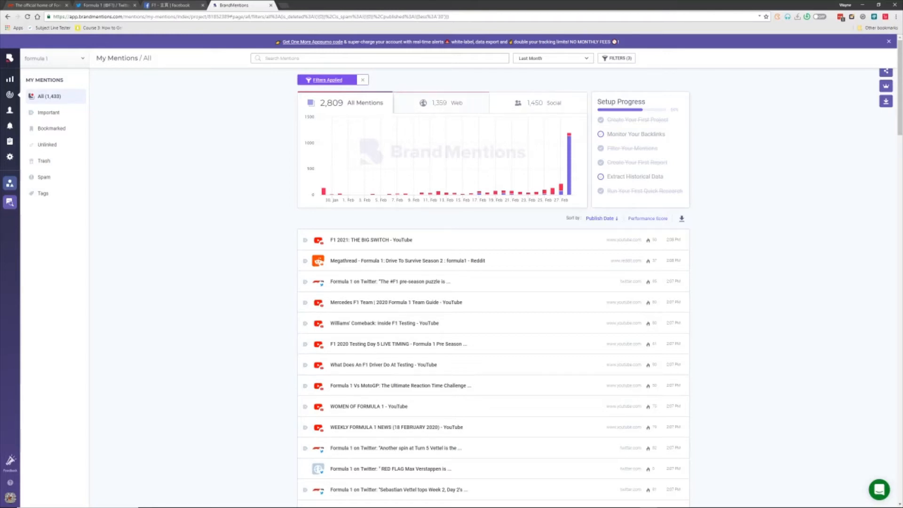
pyautogui.click(441, 103)
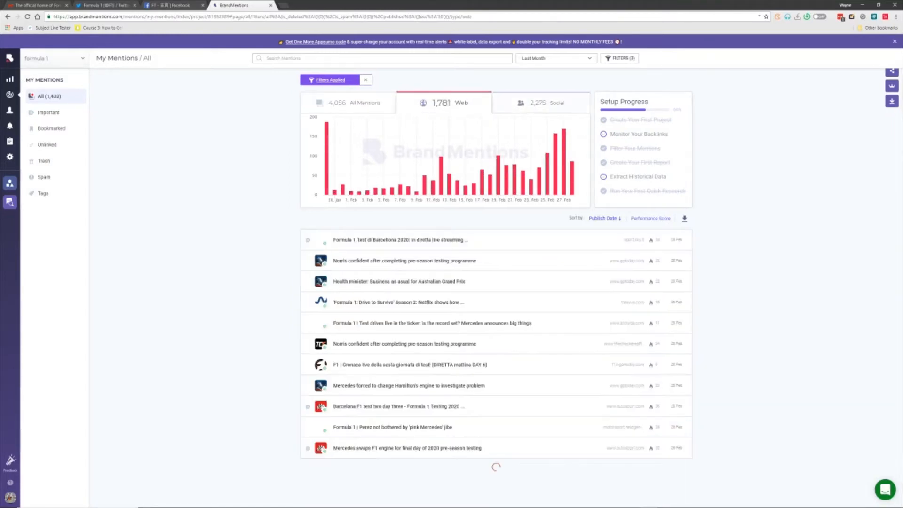
pyautogui.click(541, 102)
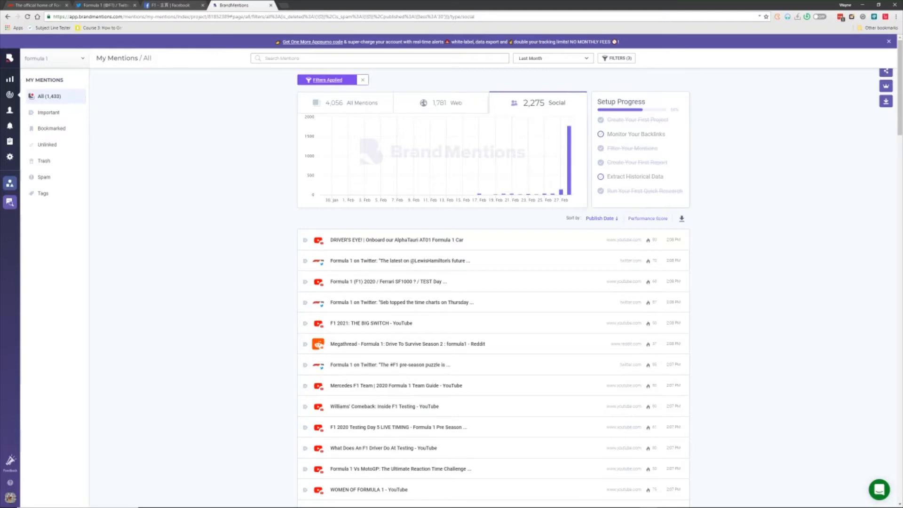
# Step: Look through the available mention filters and close them without changing any
pyautogui.click(617, 59)
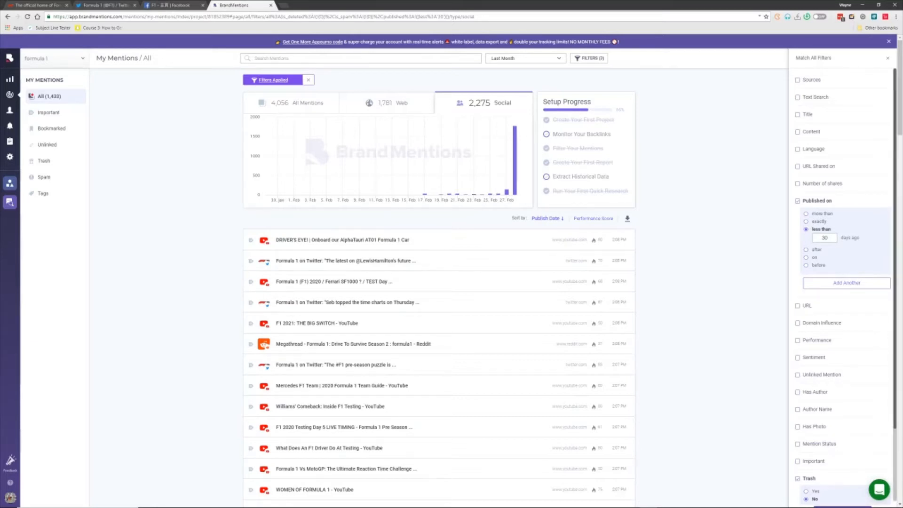
pyautogui.scroll(-4, 842, 282)
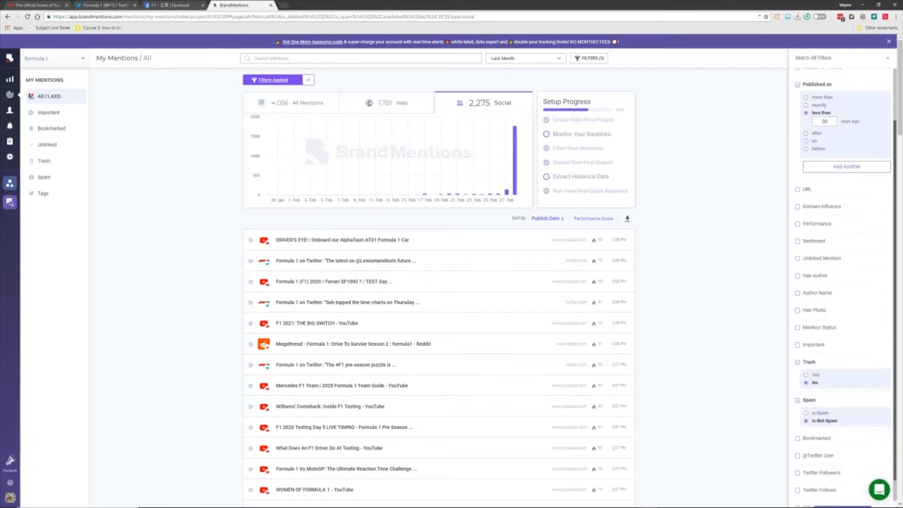
pyautogui.scroll(4, 842, 282)
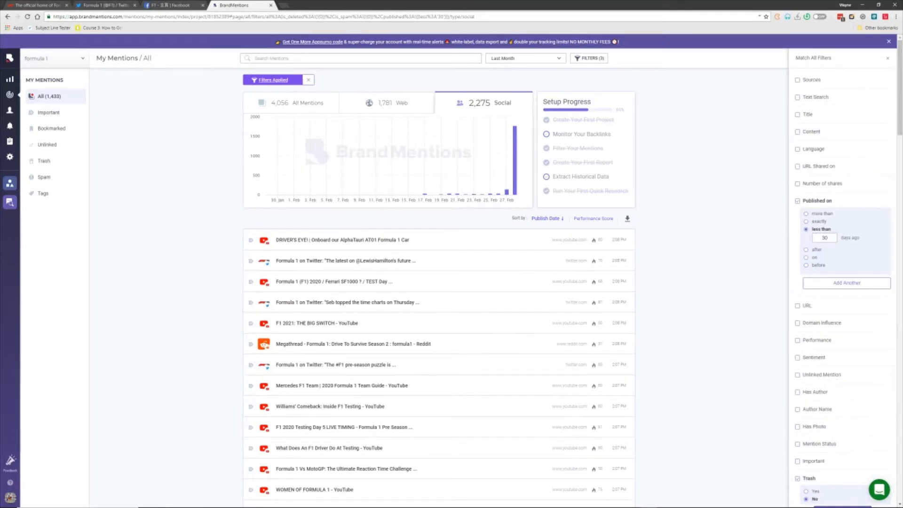
pyautogui.click(888, 58)
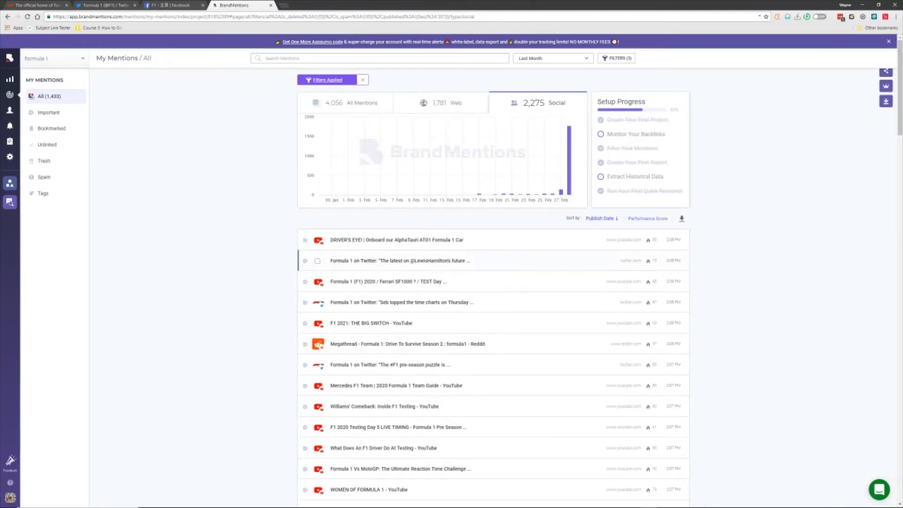
# Step: Sort the social mentions by publish date, oldest first, and re-sort them by performance score
pyautogui.moveTo(654, 240)
pyautogui.click(601, 219)
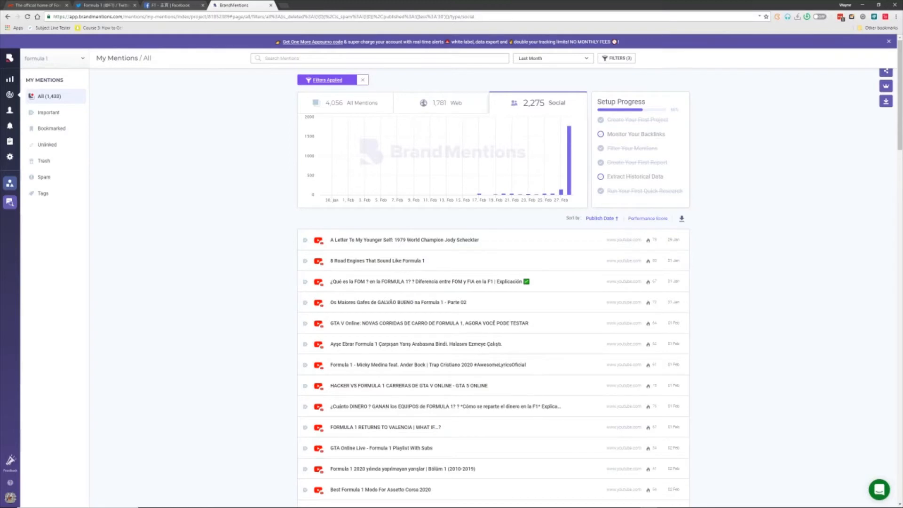
pyautogui.click(647, 218)
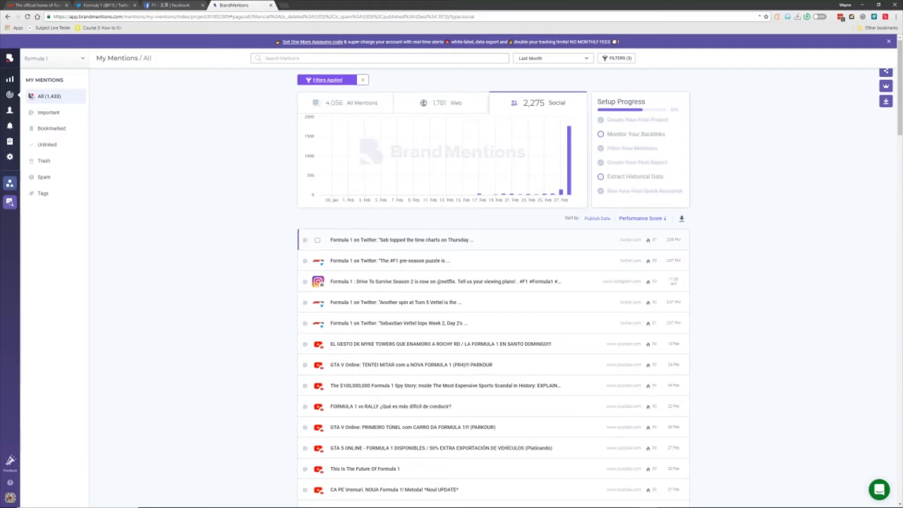
pyautogui.moveTo(653, 240)
# Step: Review the project's bookmarked, unlinked, spam and important mentions in turn
pyautogui.click(52, 128)
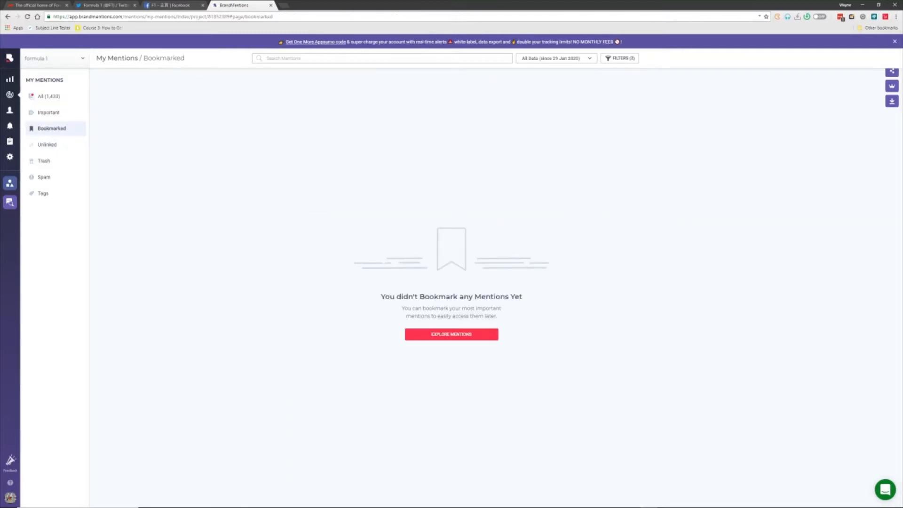
pyautogui.click(47, 145)
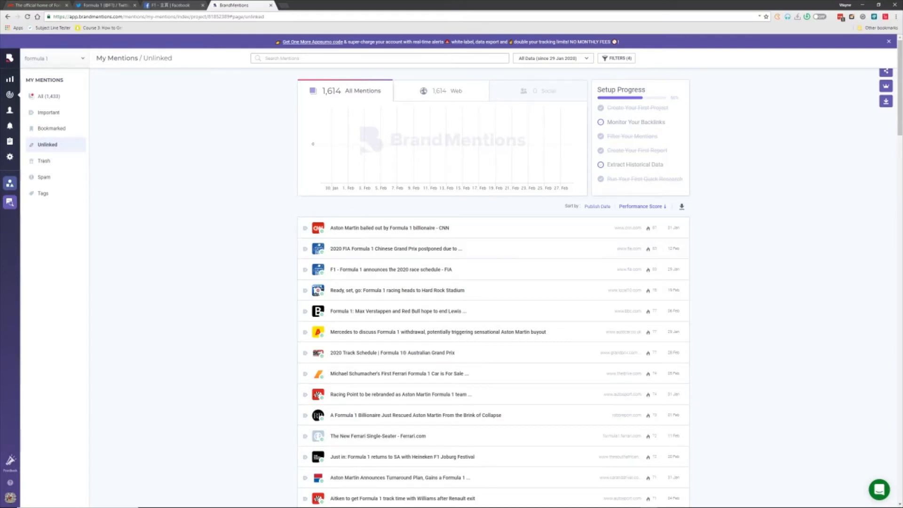
pyautogui.click(44, 178)
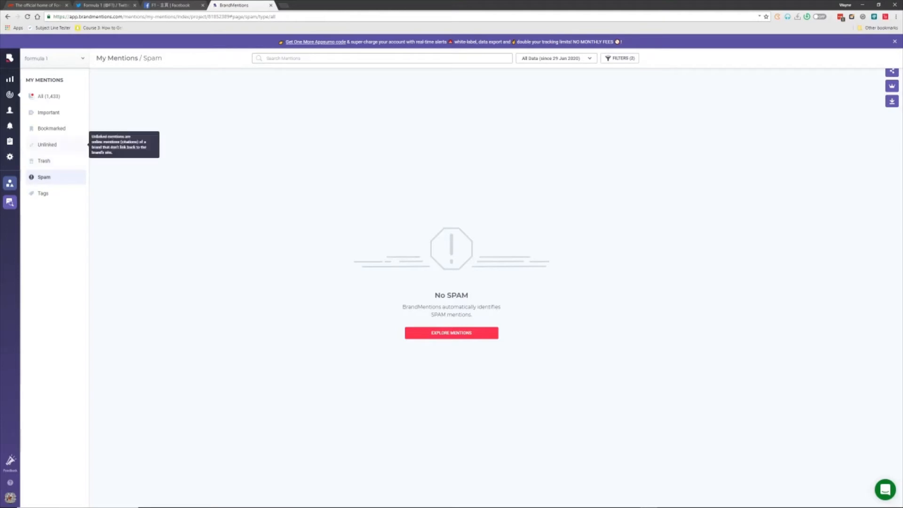
pyautogui.click(52, 113)
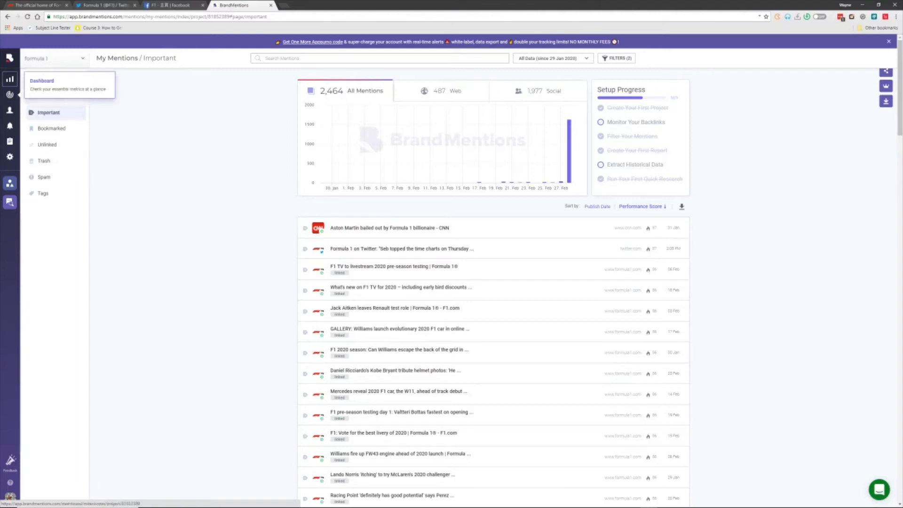
# Step: On the Formula 1 project dashboard, view the latest backlinks and limit the data to the last month
pyautogui.click(10, 79)
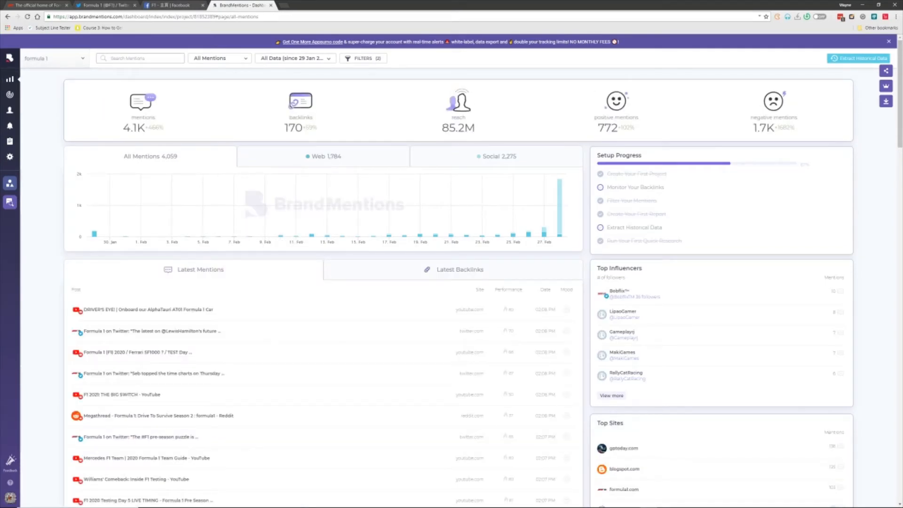
pyautogui.click(454, 270)
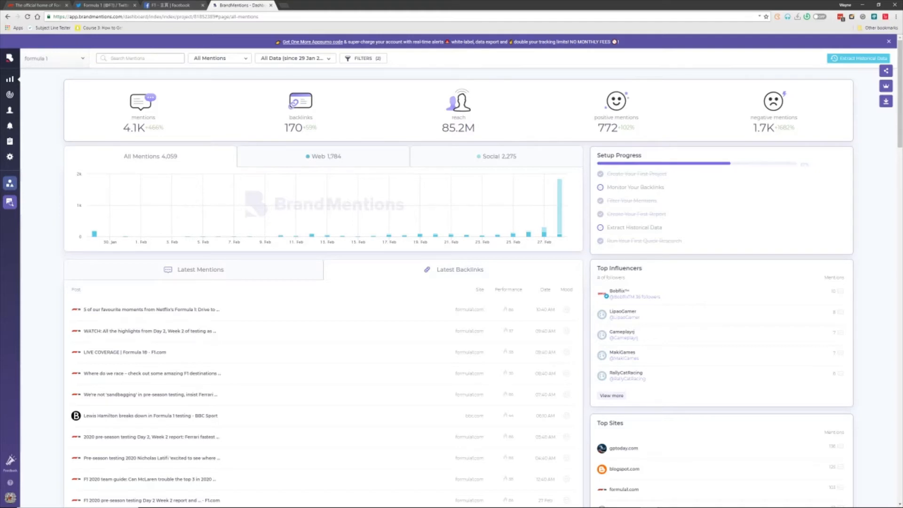
pyautogui.click(295, 58)
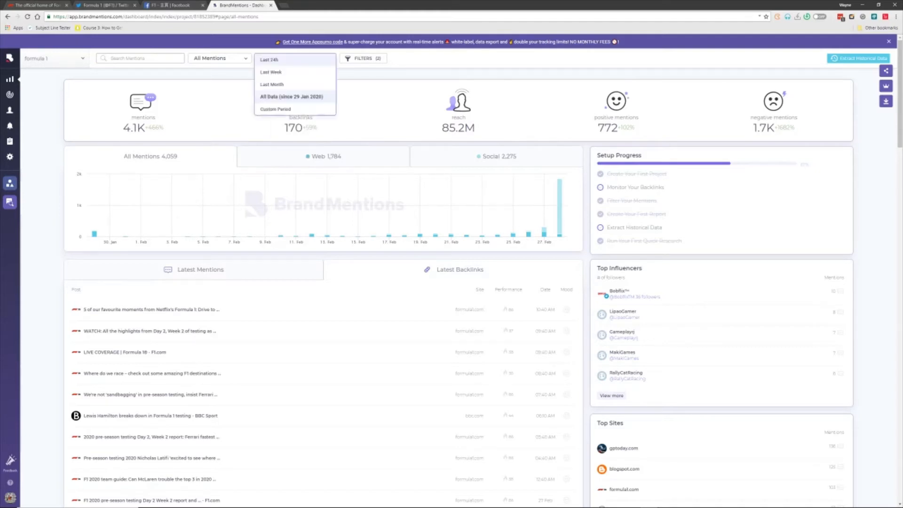
pyautogui.click(272, 85)
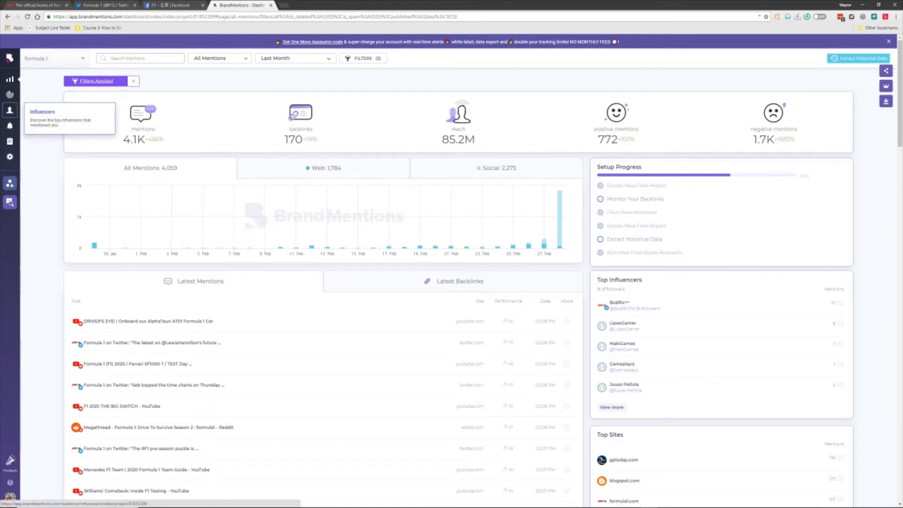
# Step: Sort the project's influencers by impressions, latest mention, reach and mentions in turn, and view the influencer sites
pyautogui.click(10, 110)
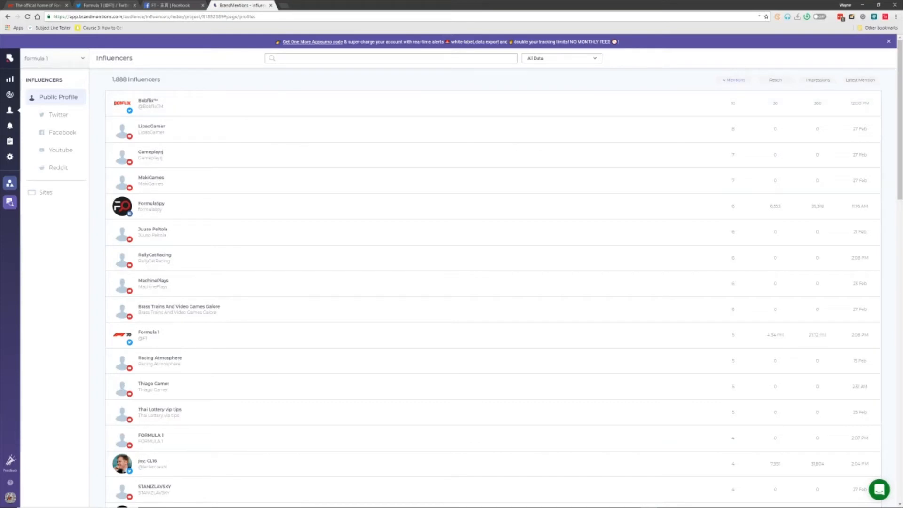
pyautogui.click(818, 81)
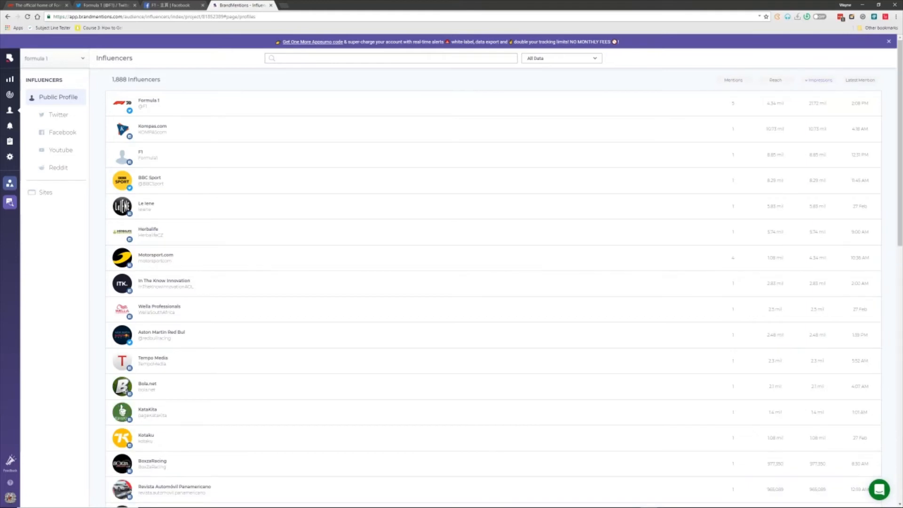
pyautogui.click(860, 80)
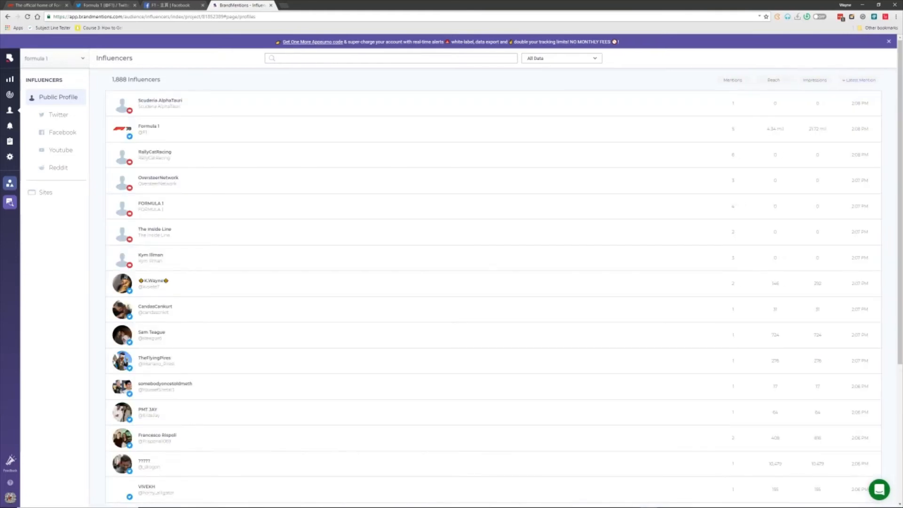
pyautogui.click(774, 80)
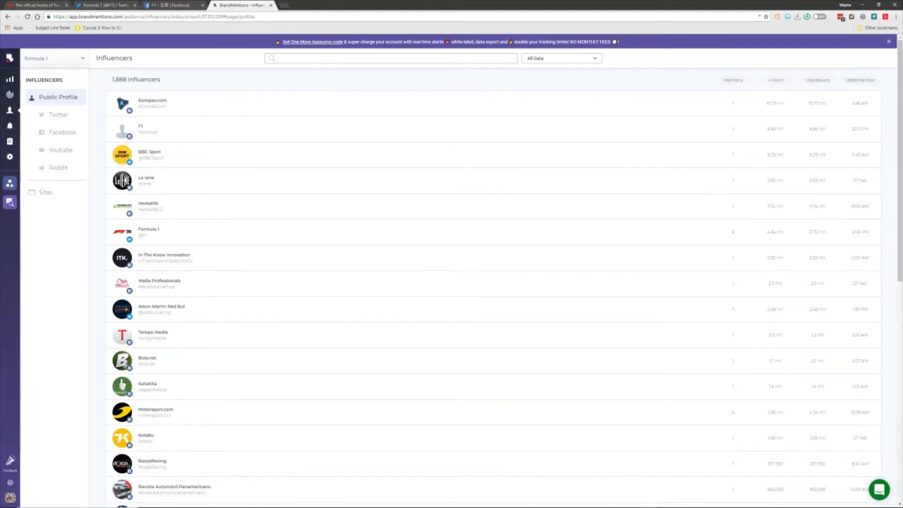
pyautogui.click(733, 80)
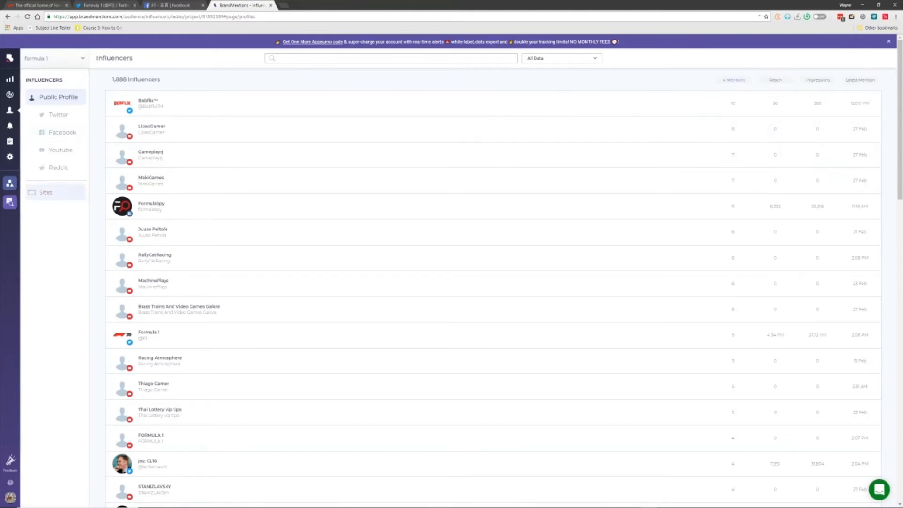
pyautogui.click(45, 192)
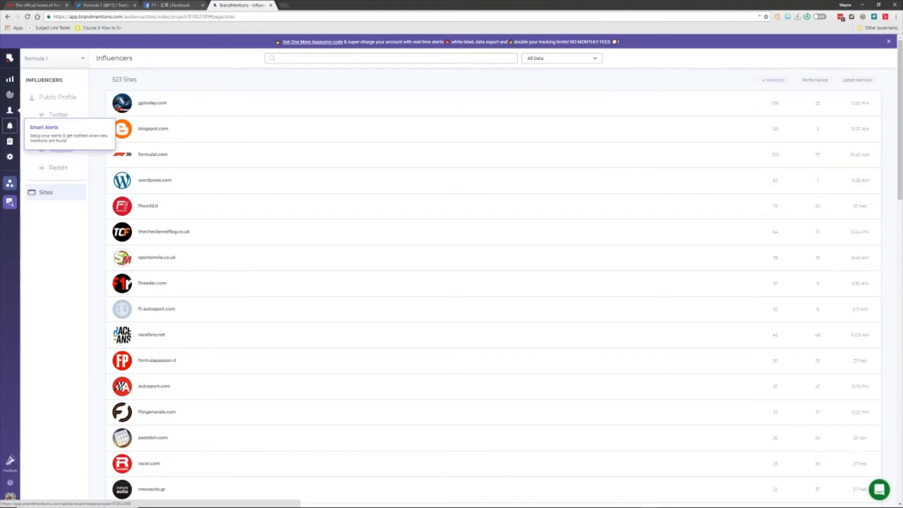
# Step: Start a new smart alert for all mentions and examine its segment, recipient, frequency and spike alert options, keeping the frequency Daily
pyautogui.click(10, 125)
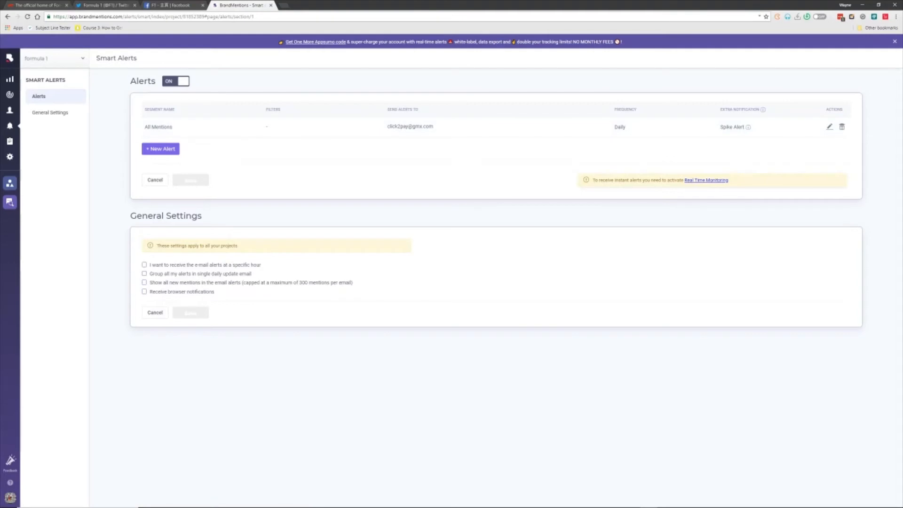
pyautogui.click(160, 149)
pyautogui.click(202, 148)
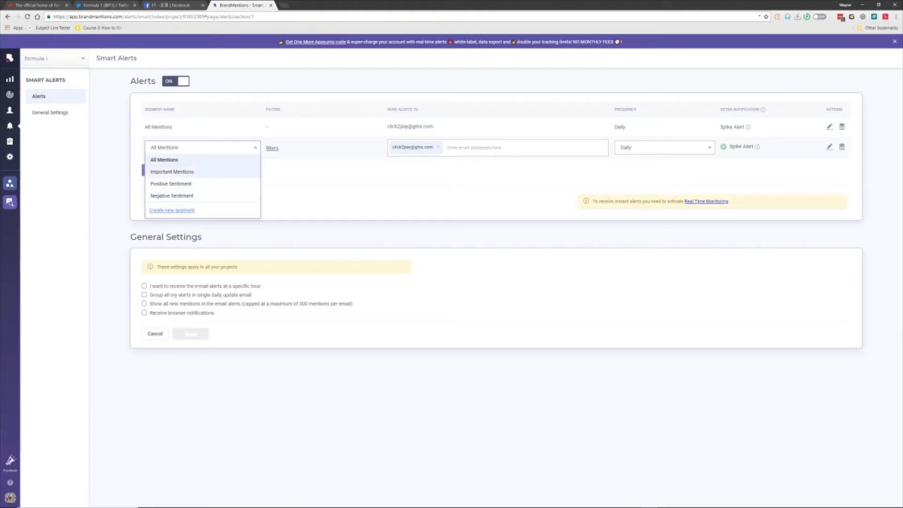
pyautogui.click(310, 179)
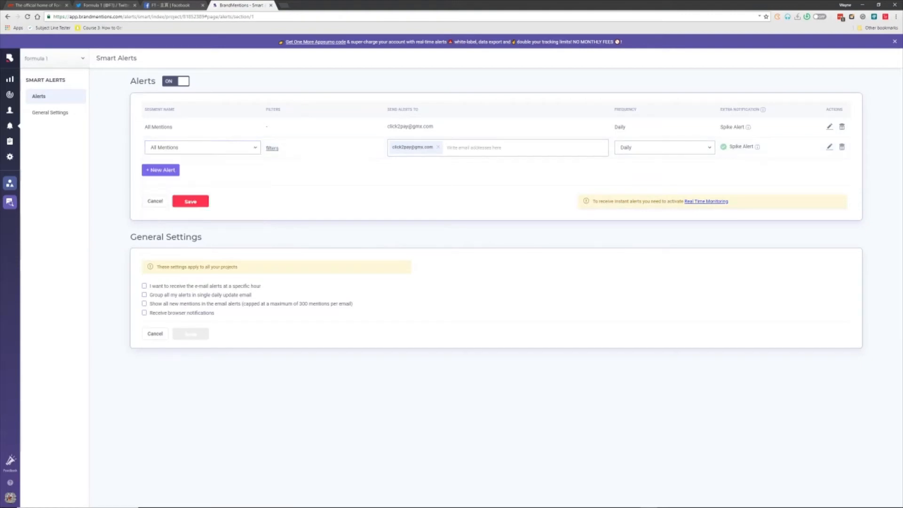
pyautogui.moveTo(391, 147); pyautogui.dragTo(434, 147)
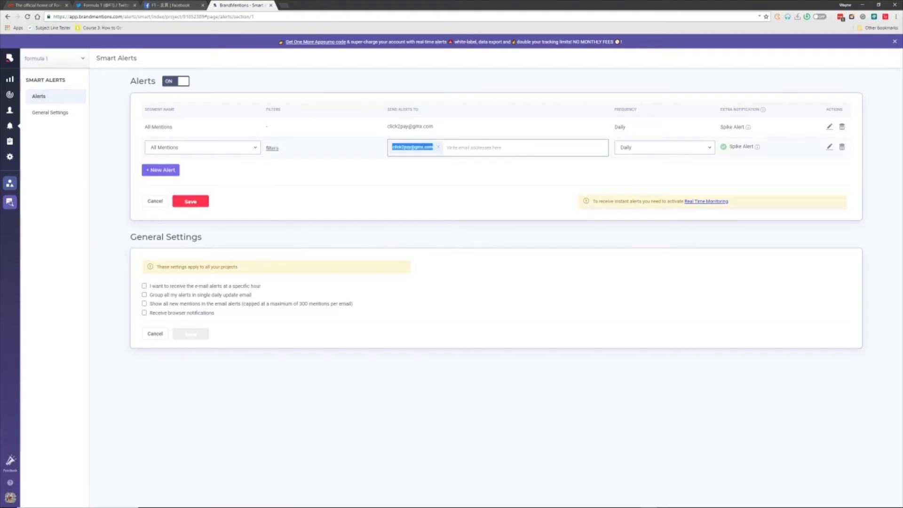
pyautogui.click(413, 148)
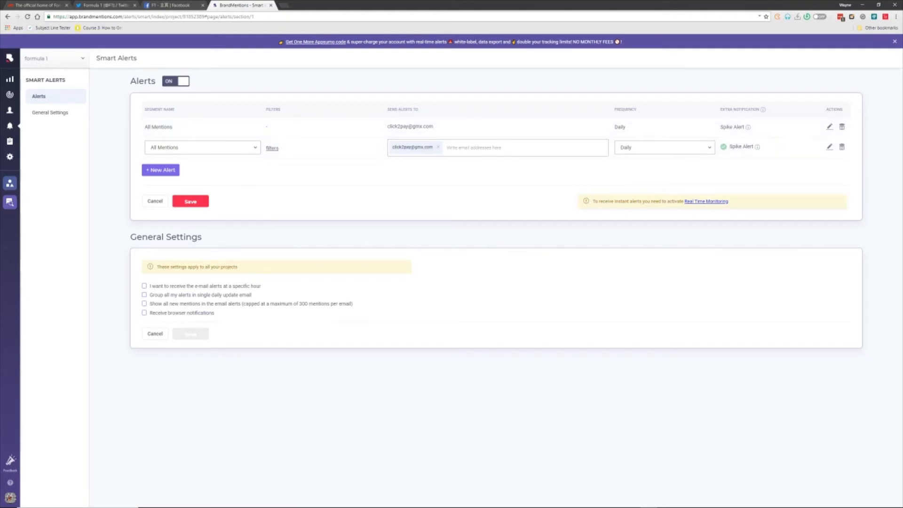
pyautogui.click(664, 148)
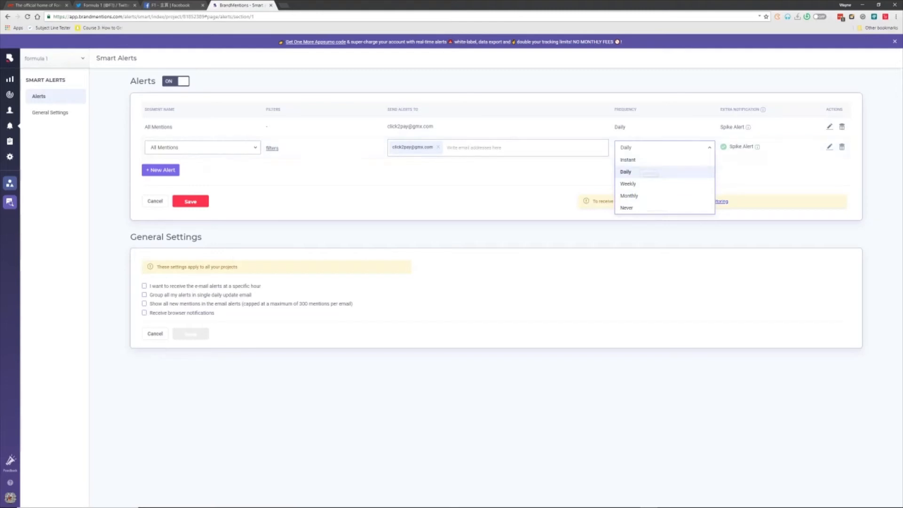
pyautogui.click(628, 172)
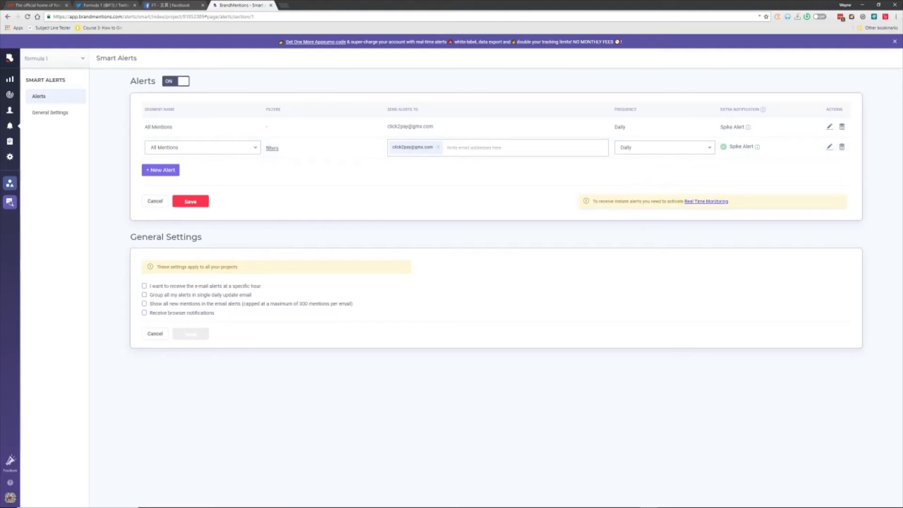
pyautogui.moveTo(742, 146)
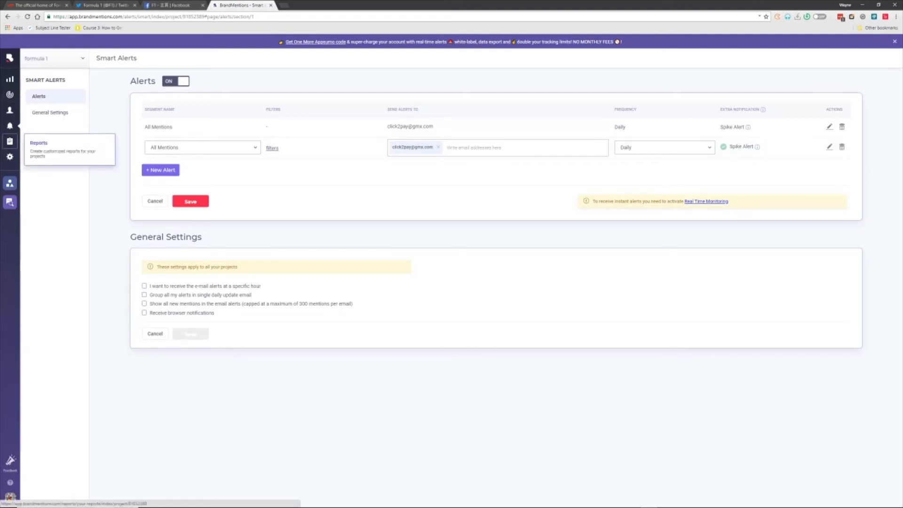
# Step: Create a new report named formula1 for the project
pyautogui.click(10, 141)
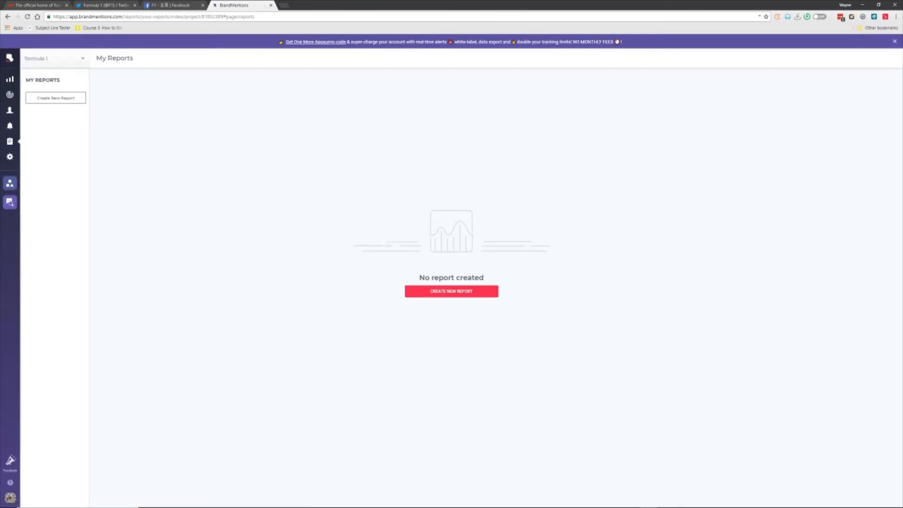
pyautogui.click(451, 291)
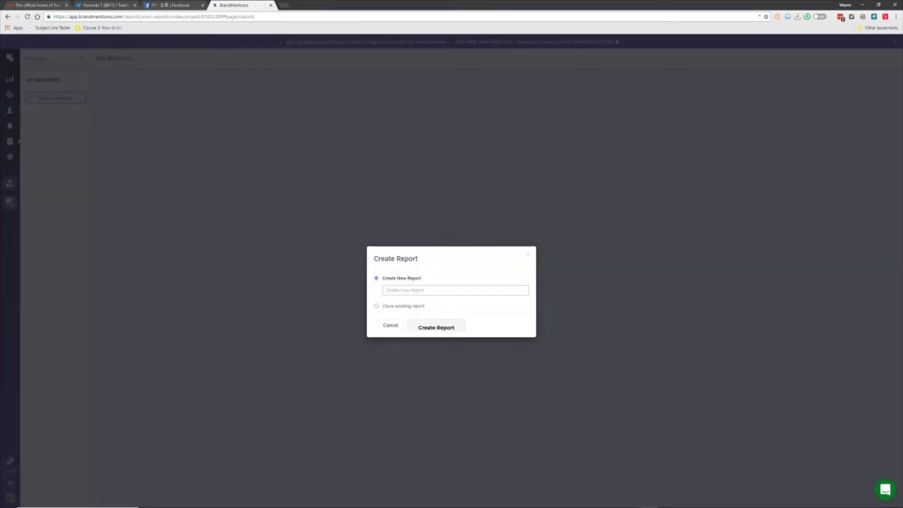
pyautogui.click(451, 290)
pyautogui.write('f1')
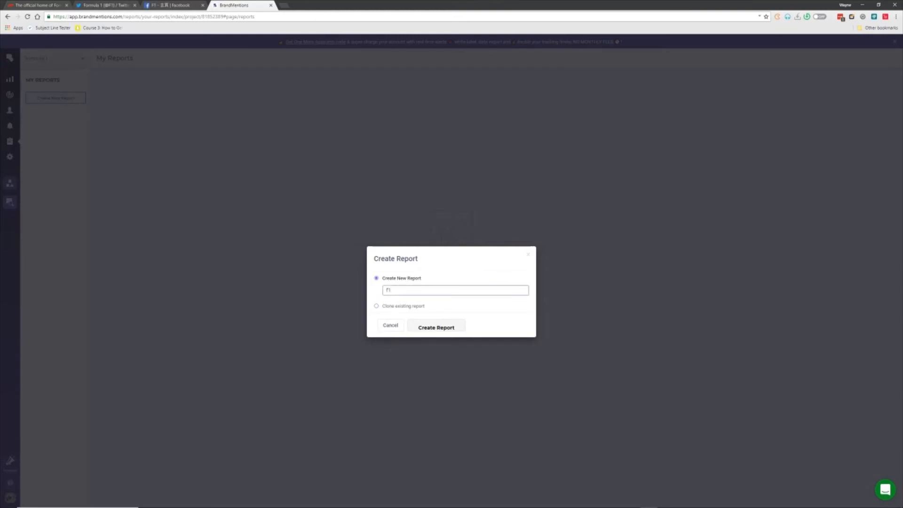
pyautogui.click(436, 326)
pyautogui.press('BackSpace')
pyautogui.write('ormula1')
pyautogui.click(436, 325)
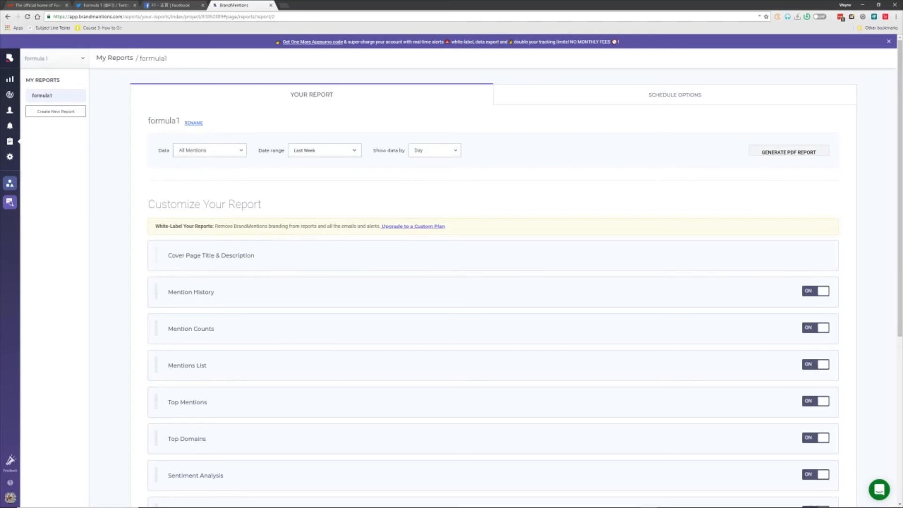
# Step: Look through the sections the formula1 report can include, switching the Mentions List section off and back on
pyautogui.scroll(-3, 493, 282)
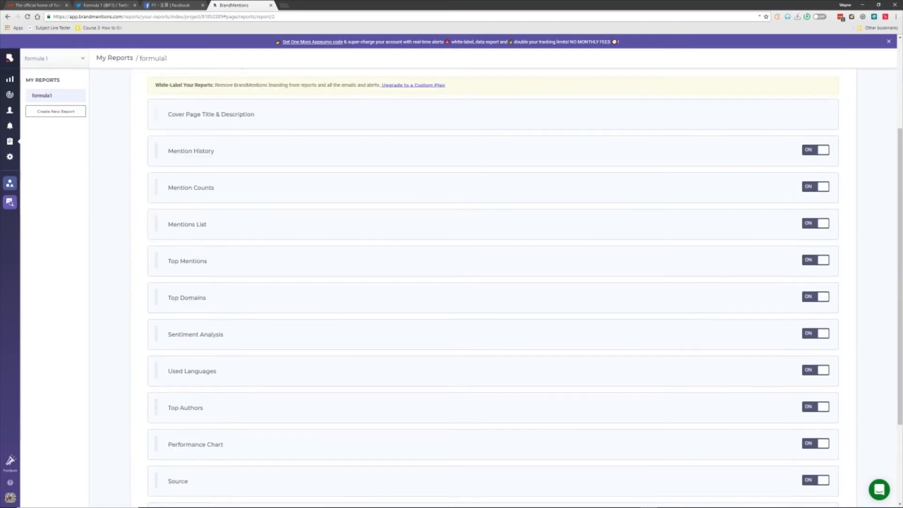
pyautogui.click(816, 223)
pyautogui.click(815, 223)
pyautogui.scroll(-3, 493, 282)
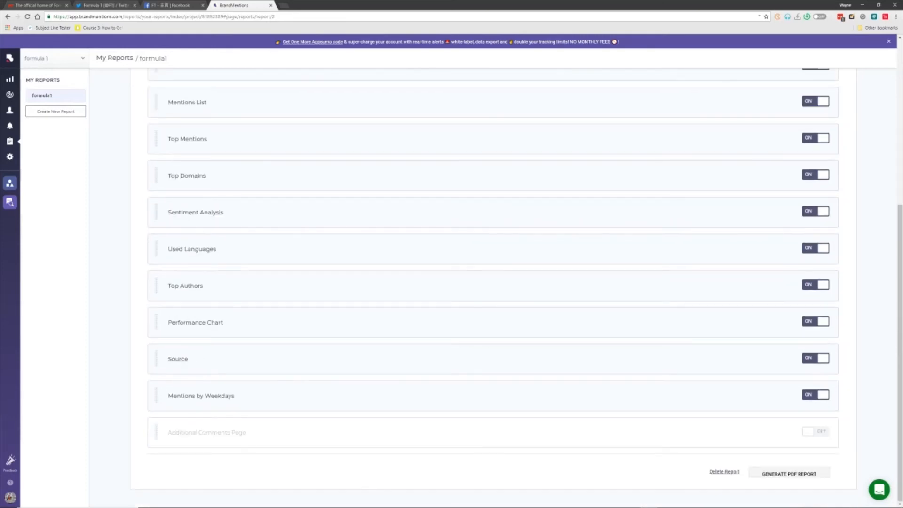
pyautogui.scroll(6, 493, 282)
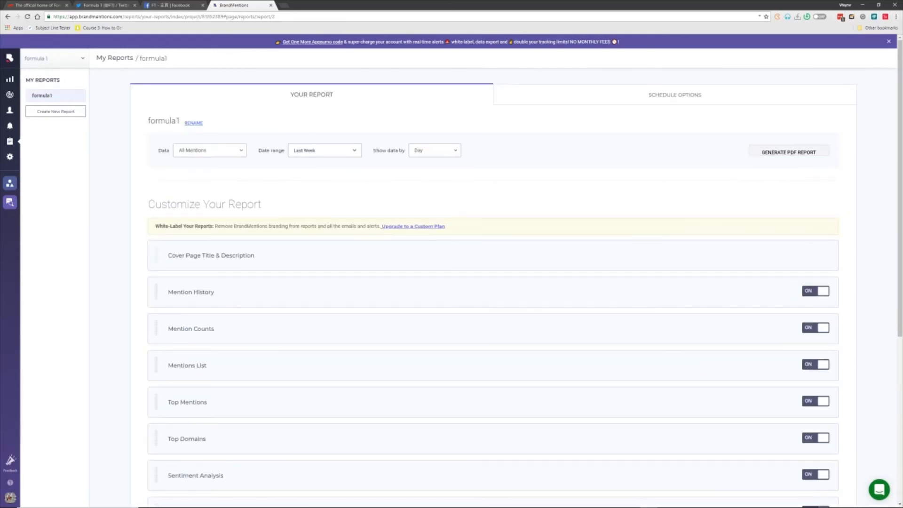
# Step: Set the report's date range to Last Month and check the available data segments, keeping All Mentions
pyautogui.click(210, 150)
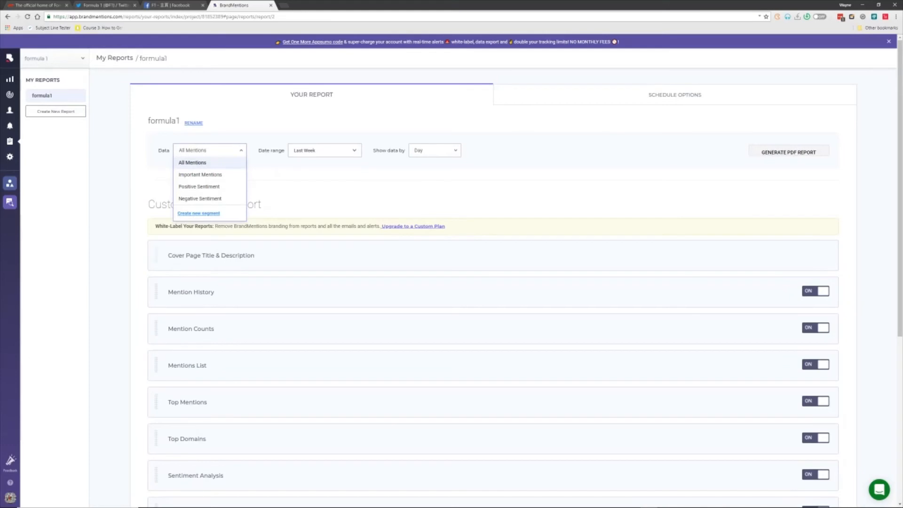
pyautogui.click(324, 151)
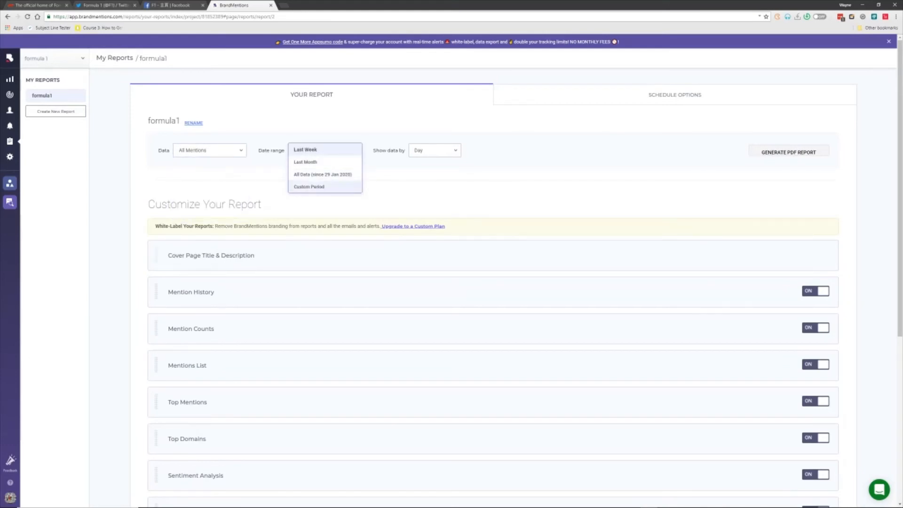
pyautogui.click(305, 162)
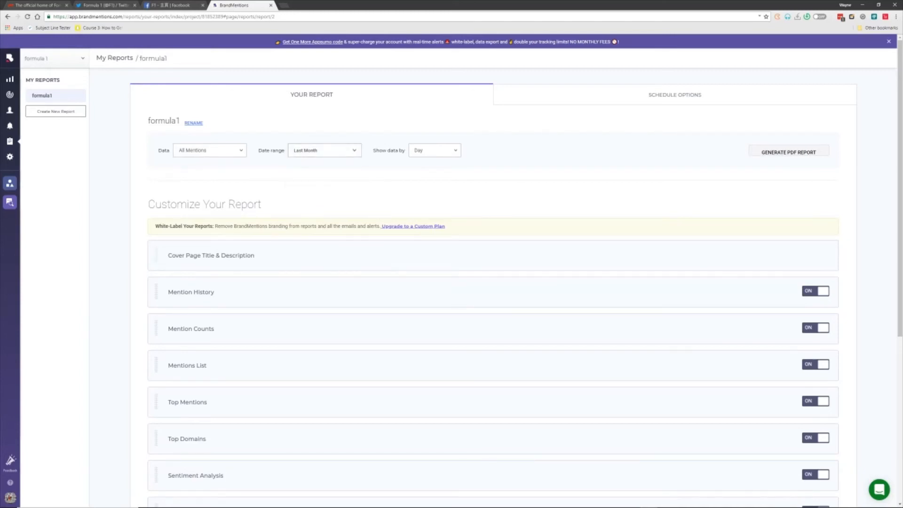
pyautogui.click(209, 150)
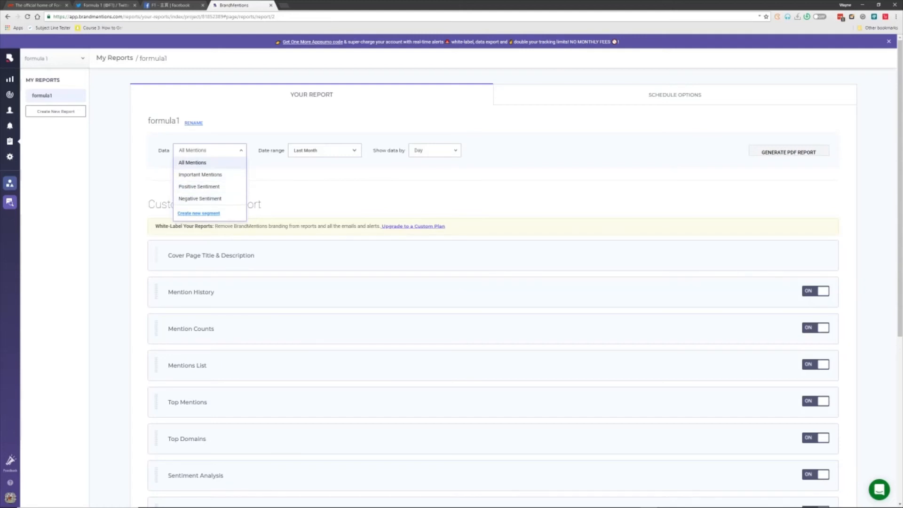
pyautogui.press('Escape')
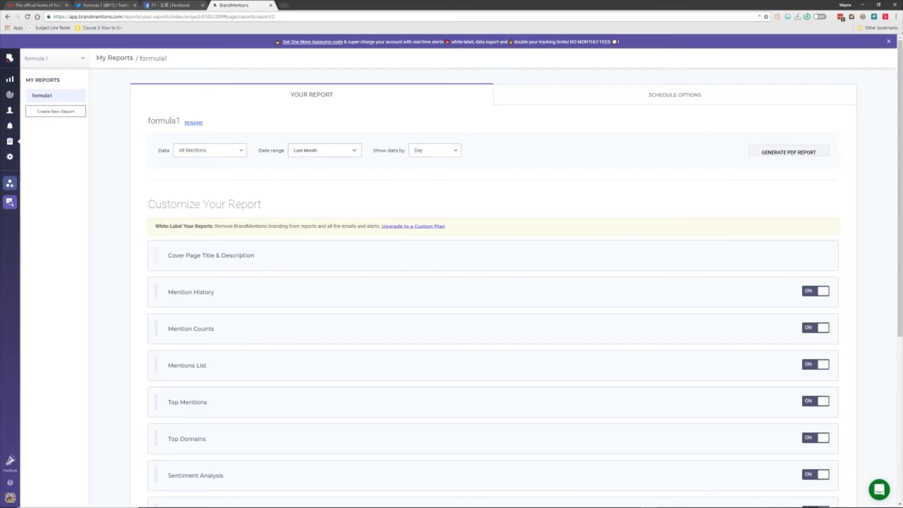
# Step: Generate the formula1 report as a PDF and open the downloaded file
pyautogui.click(786, 152)
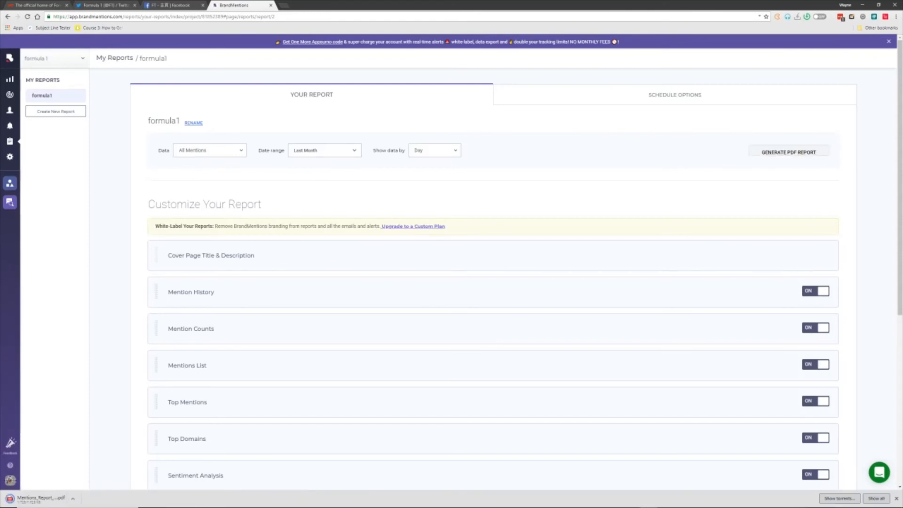
pyautogui.click(38, 499)
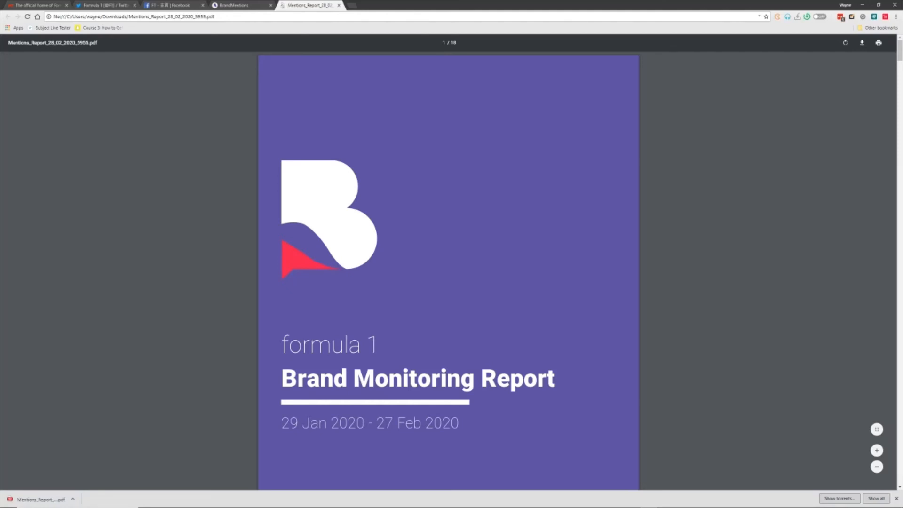
# Step: Look through the PDF report's mention history, mention counts, mention list and top mentions pages
pyautogui.scroll(-10, 448, 273)
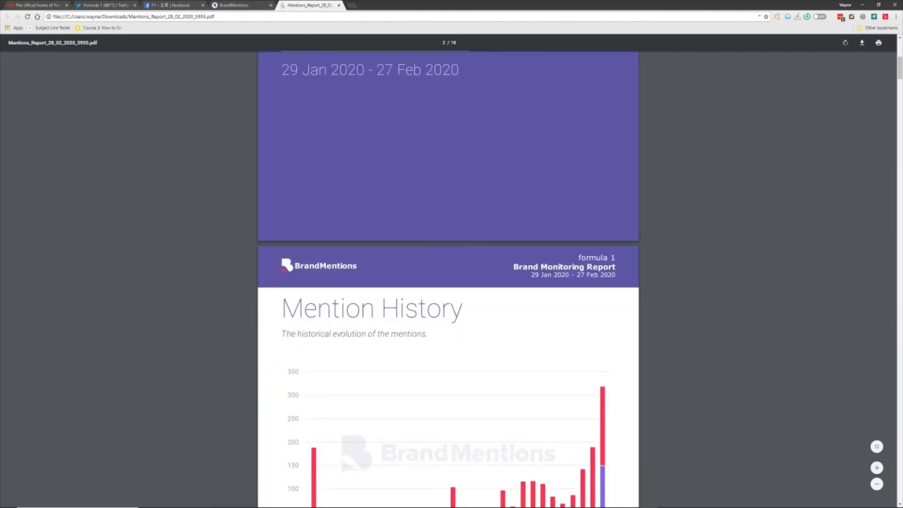
pyautogui.scroll(-10, 448, 273)
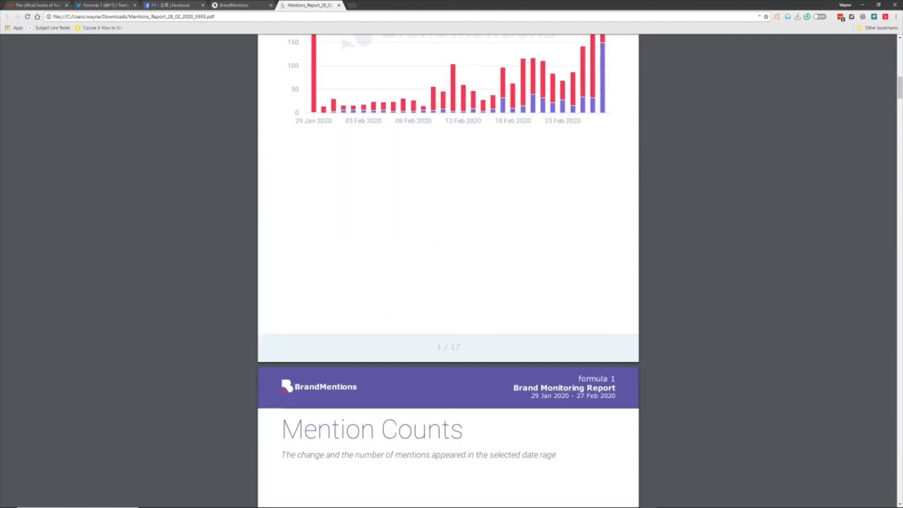
pyautogui.scroll(-10, 448, 273)
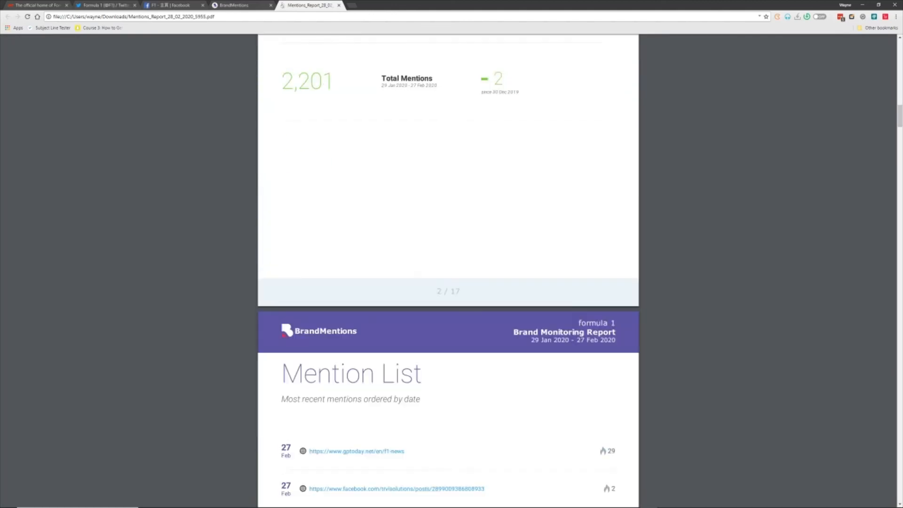
pyautogui.scroll(4, 448, 273)
pyautogui.scroll(-10, 423, 139)
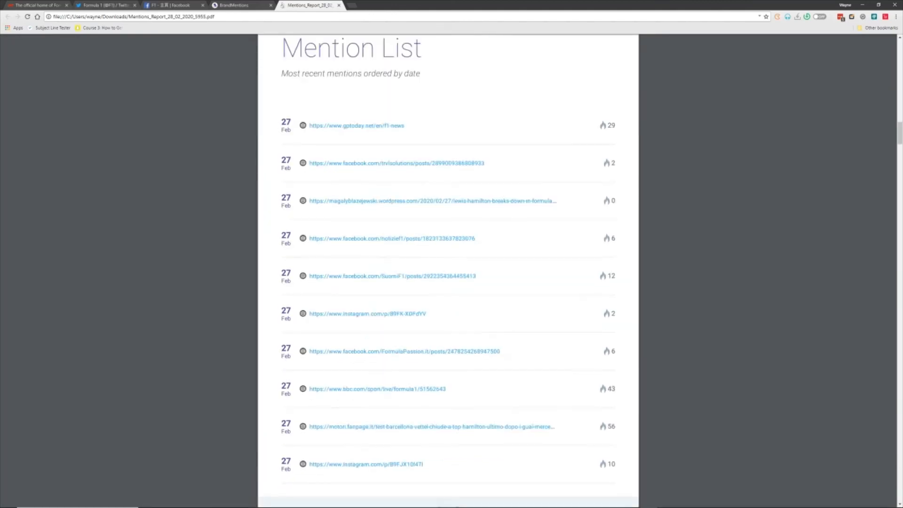
pyautogui.scroll(-19, 424, 138)
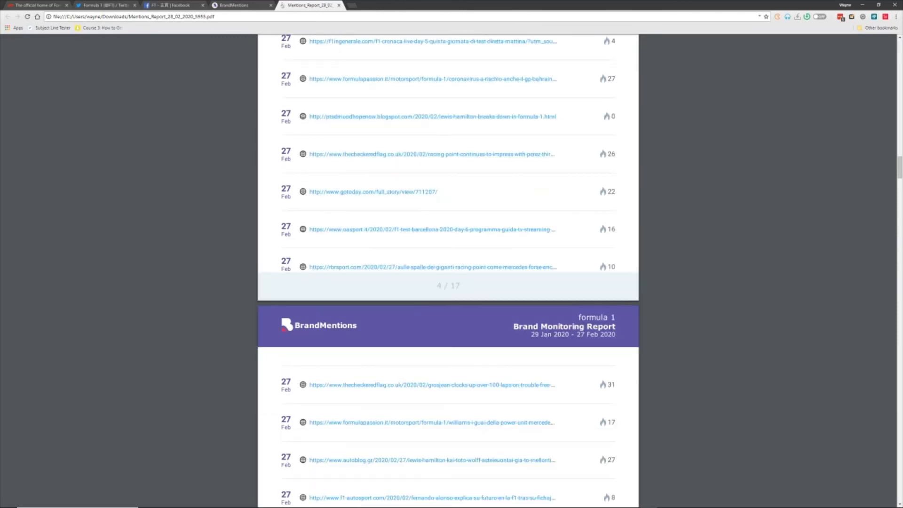
pyautogui.scroll(-20, 448, 272)
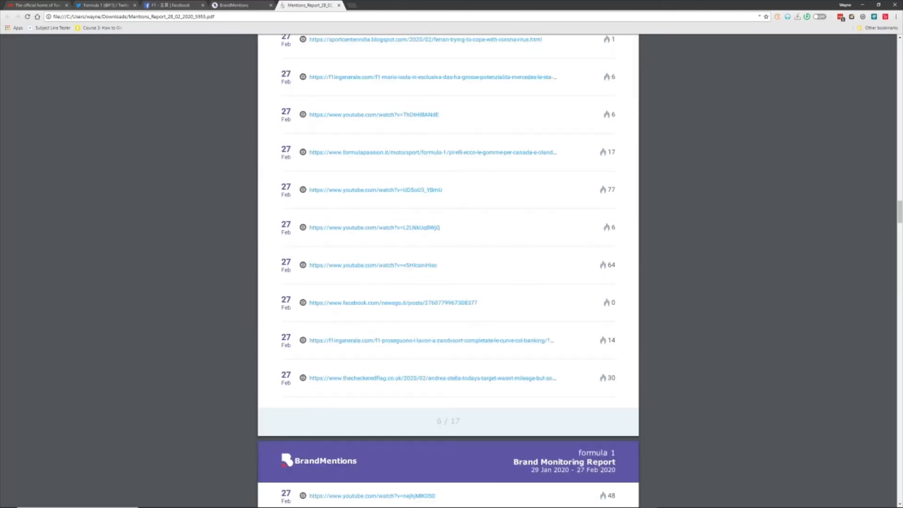
pyautogui.scroll(-20, 448, 272)
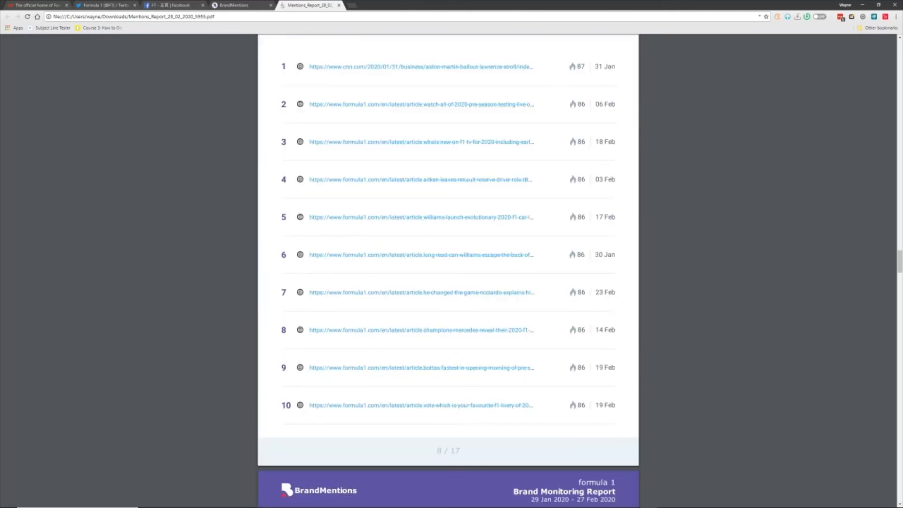
# Step: Return to the formula1 report's schedule options, enable automated email reports and check the email fields and monthly send day, keeping day 1
pyautogui.click(228, 5)
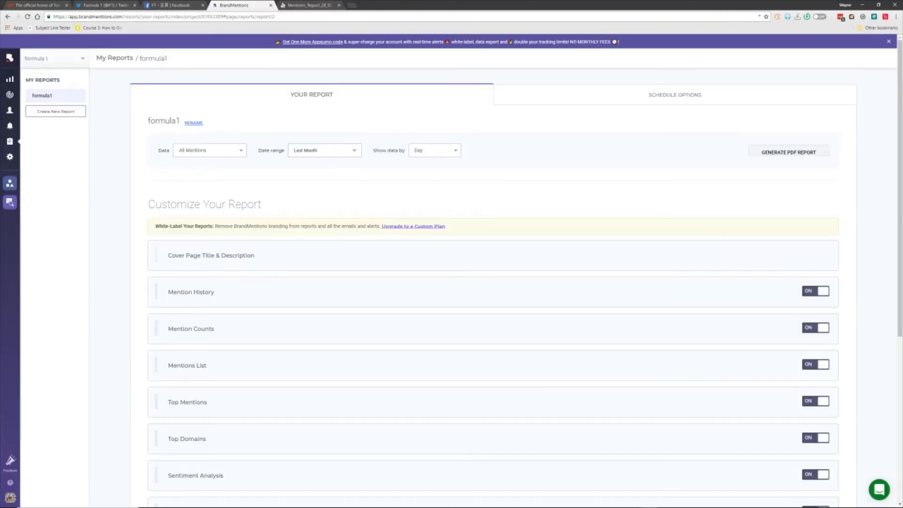
pyautogui.click(675, 95)
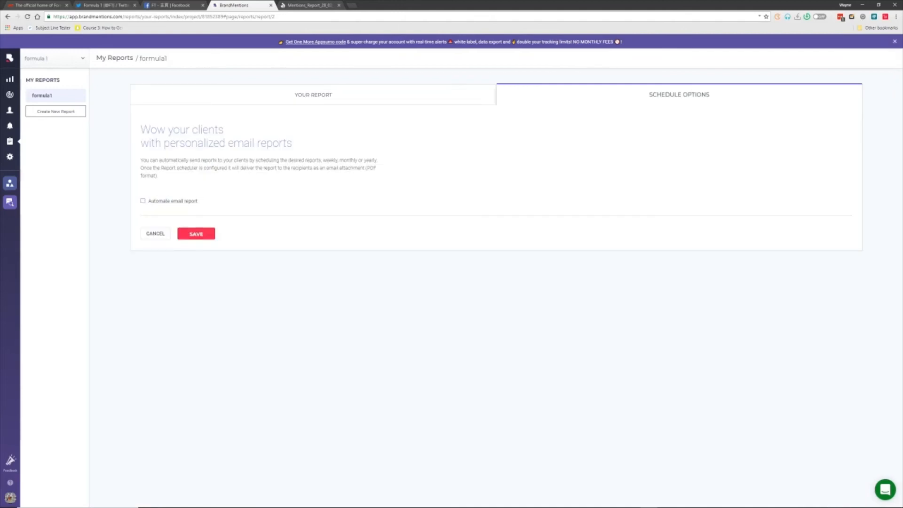
pyautogui.click(143, 201)
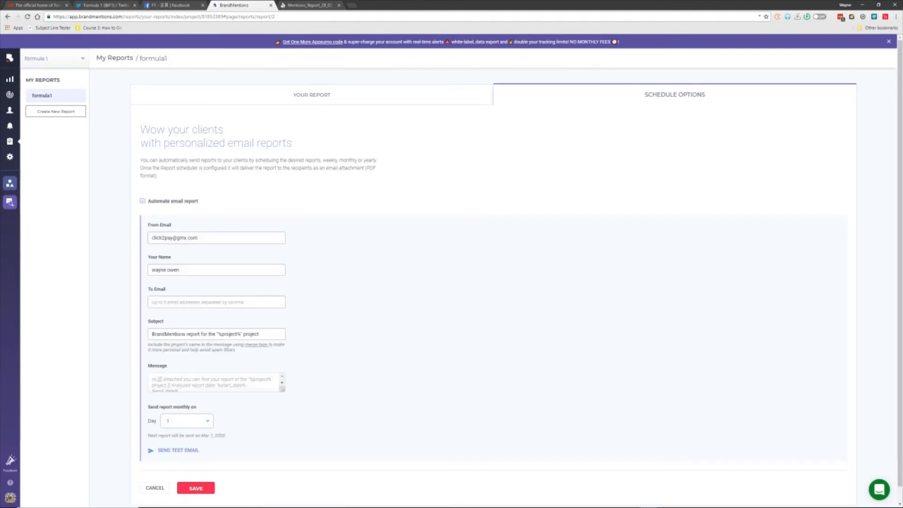
pyautogui.scroll(-1, 517, 273)
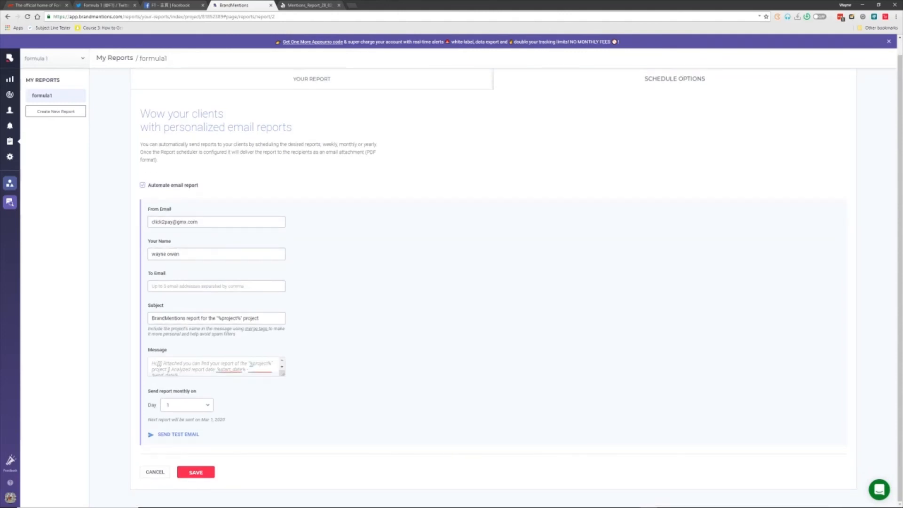
pyautogui.click(186, 405)
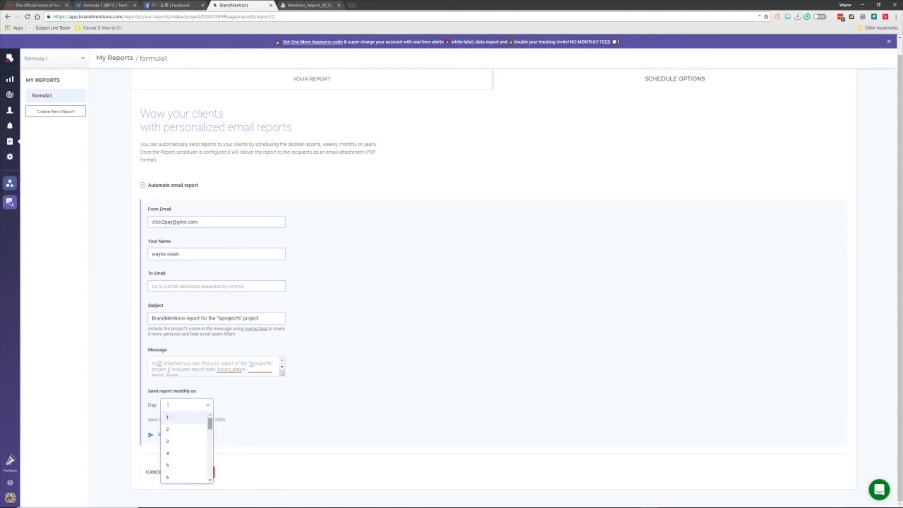
pyautogui.click(186, 405)
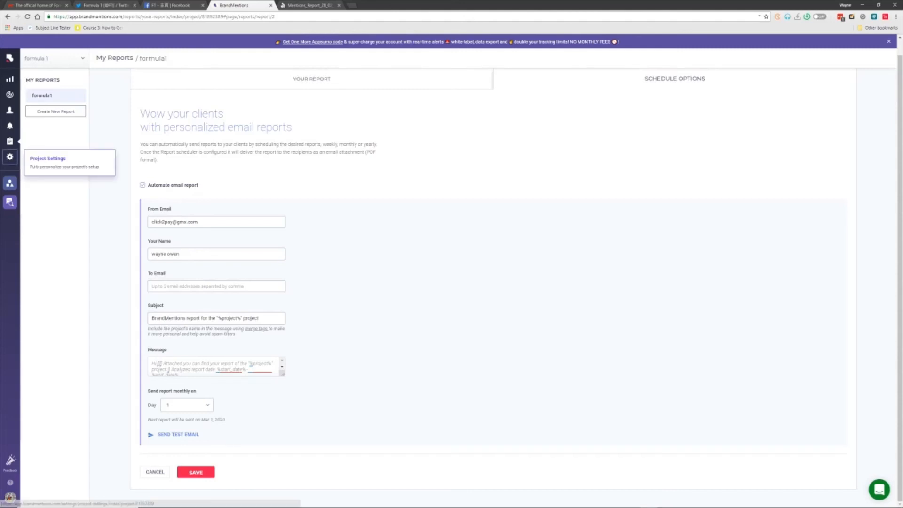
# Step: Examine the formula 1 project settings, from keywords, sites and quality filter through sources, backlinks monitoring, tags and filter segments
pyautogui.click(10, 157)
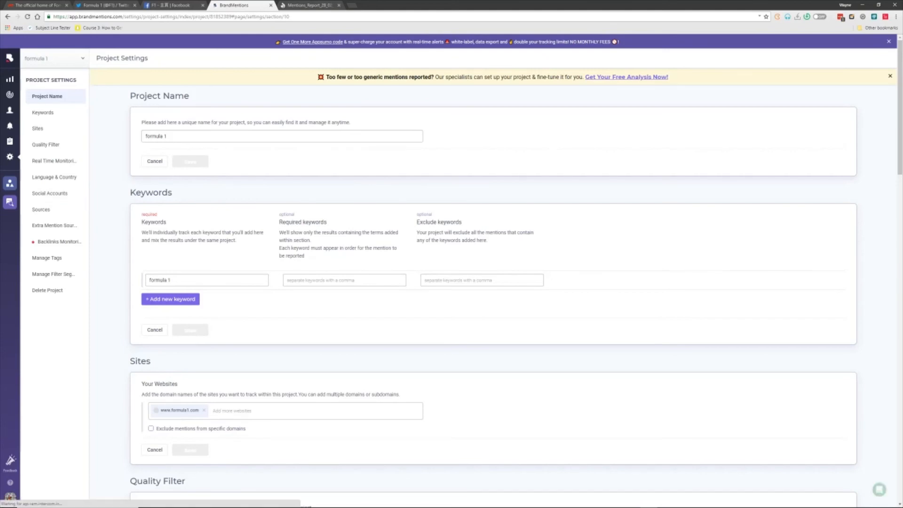
pyautogui.scroll(-10, 493, 283)
pyautogui.scroll(-4, 493, 282)
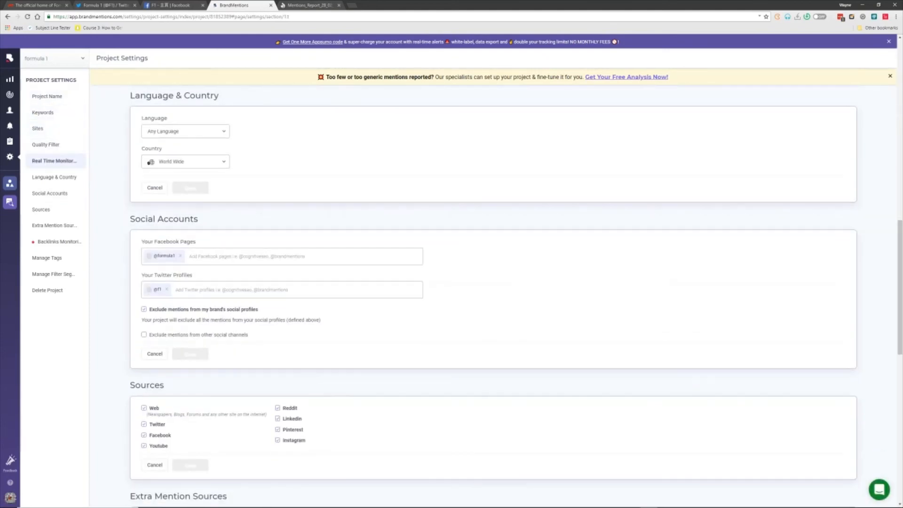
pyautogui.scroll(-12, 493, 282)
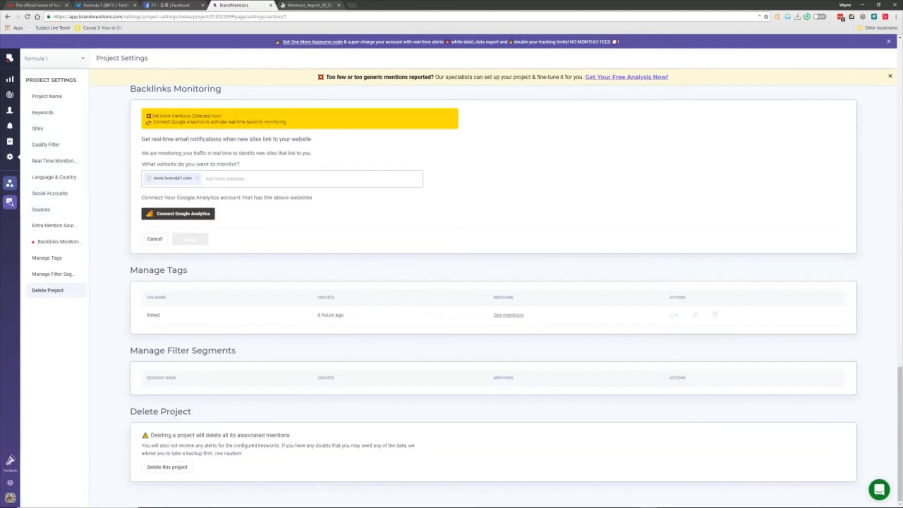
pyautogui.scroll(4, 493, 282)
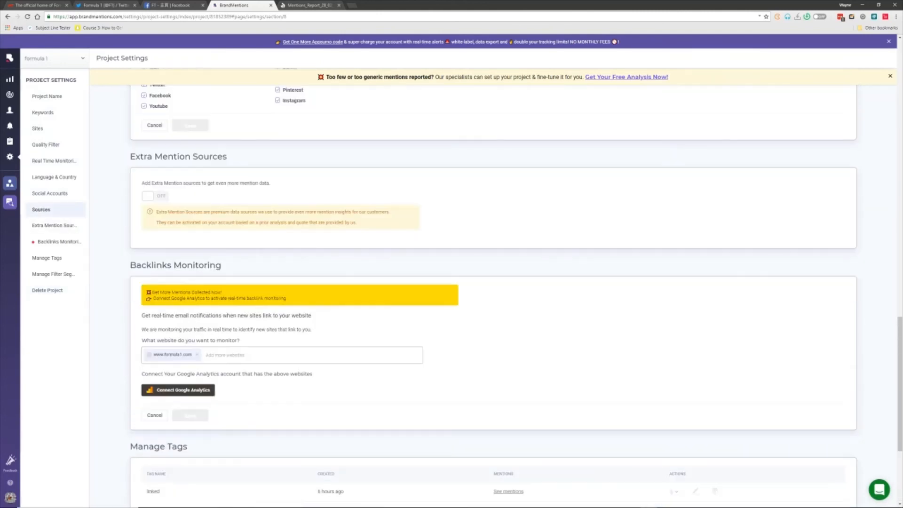
pyautogui.scroll(-3, 493, 282)
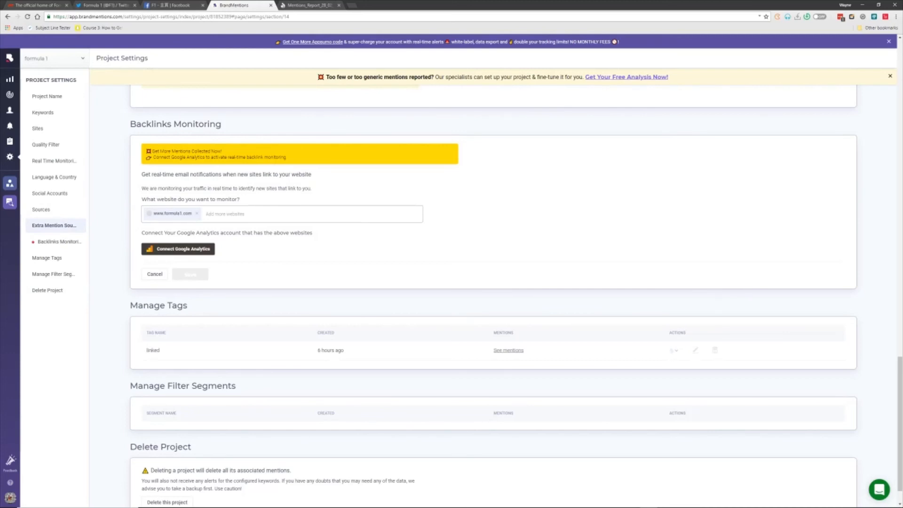
pyautogui.scroll(10, 493, 282)
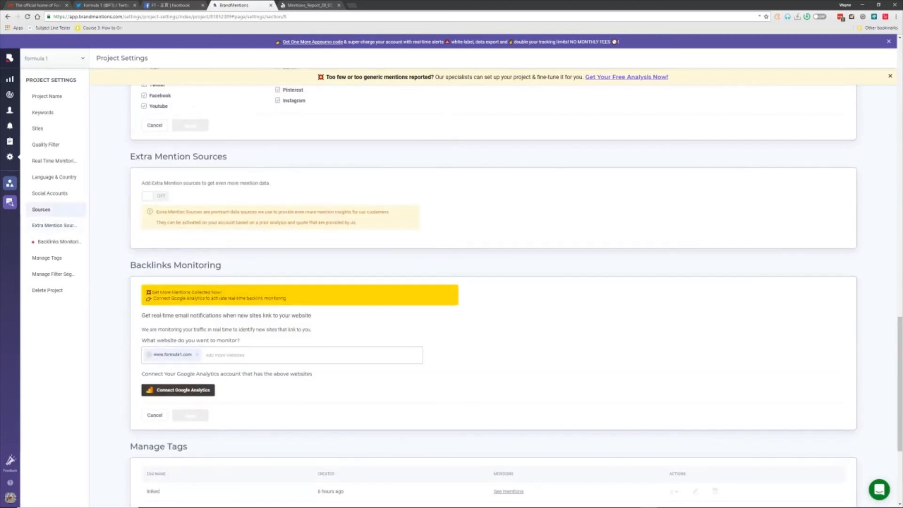
pyautogui.scroll(6, 493, 282)
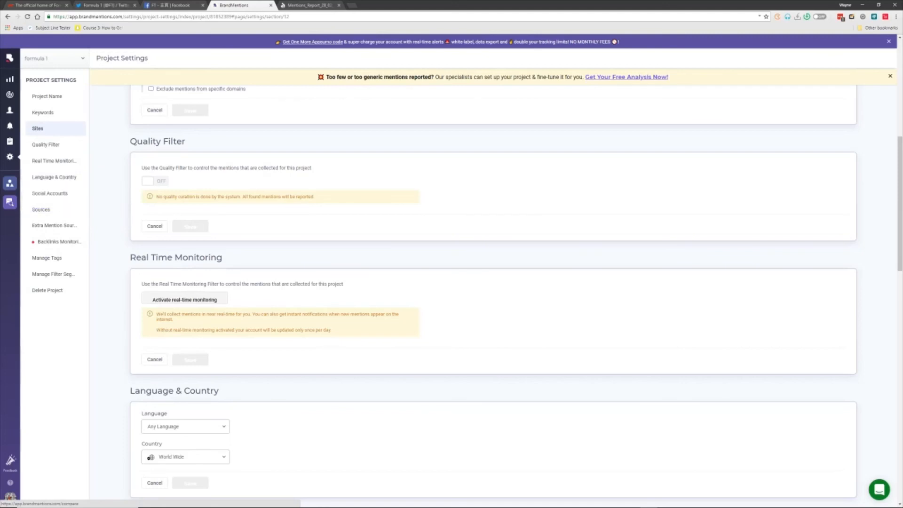
# Step: Try to open the project comparison feature and dismiss the dialog
pyautogui.click(10, 184)
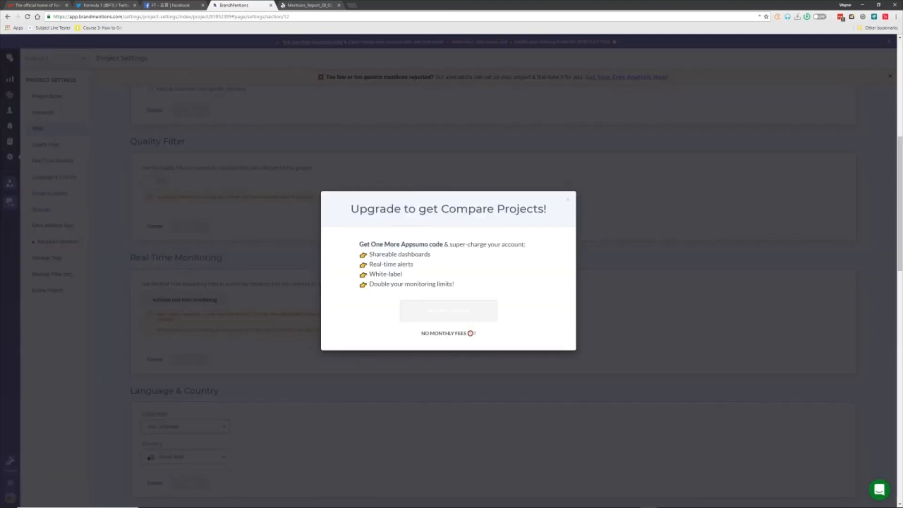
pyautogui.click(45, 145)
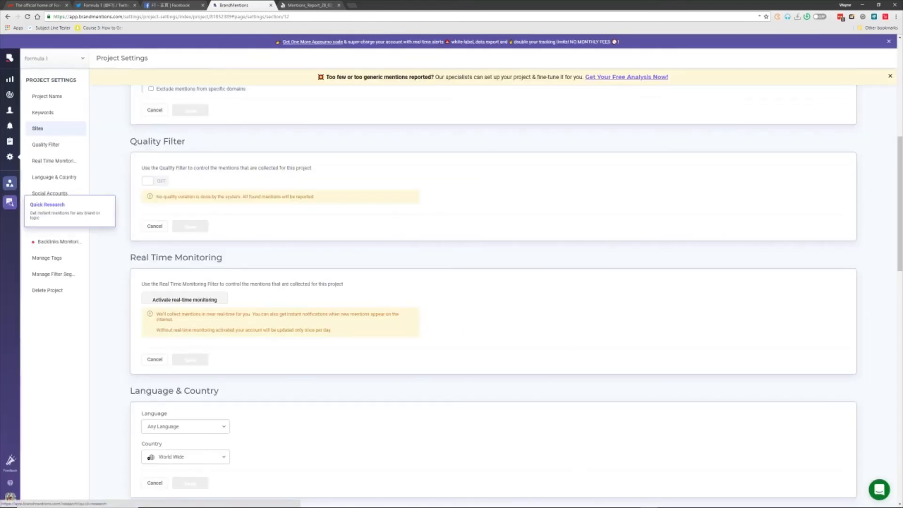
# Step: Open Quick Research and search for motorsport mentions in any language from the last week
pyautogui.click(9, 202)
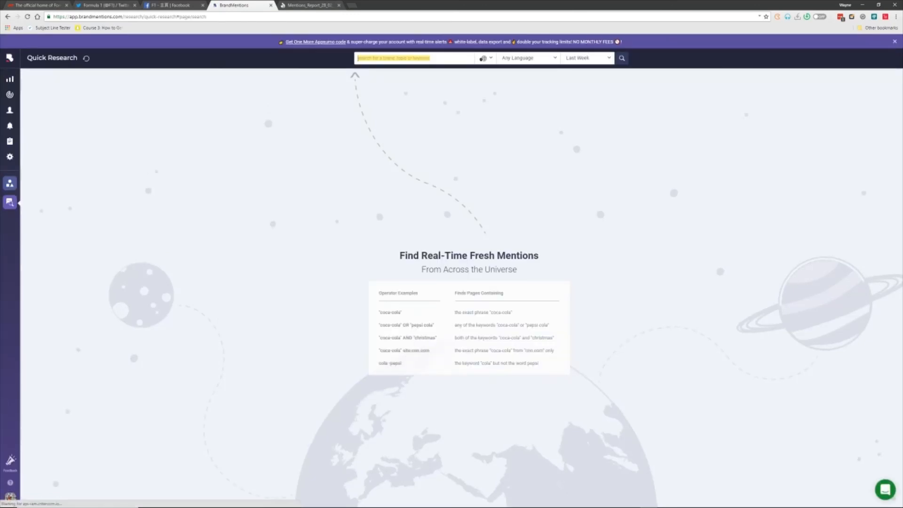
pyautogui.write('mot')
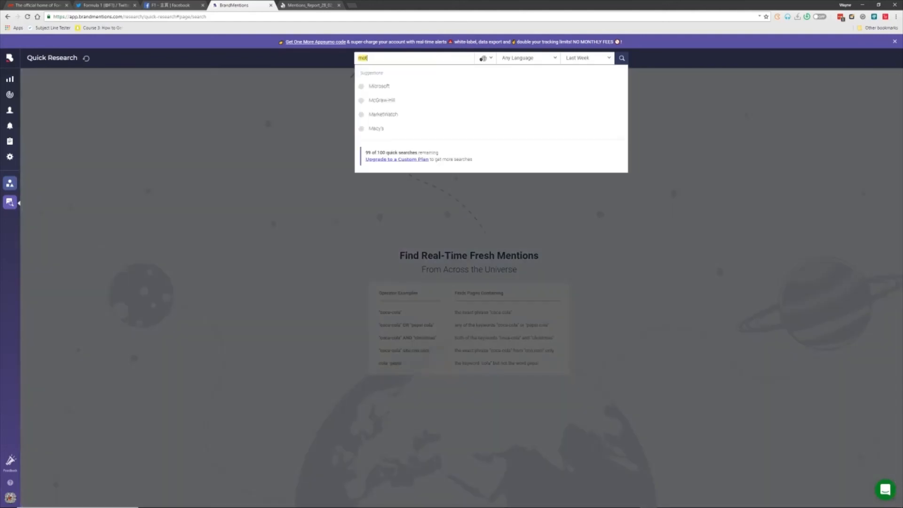
pyautogui.write('orsport')
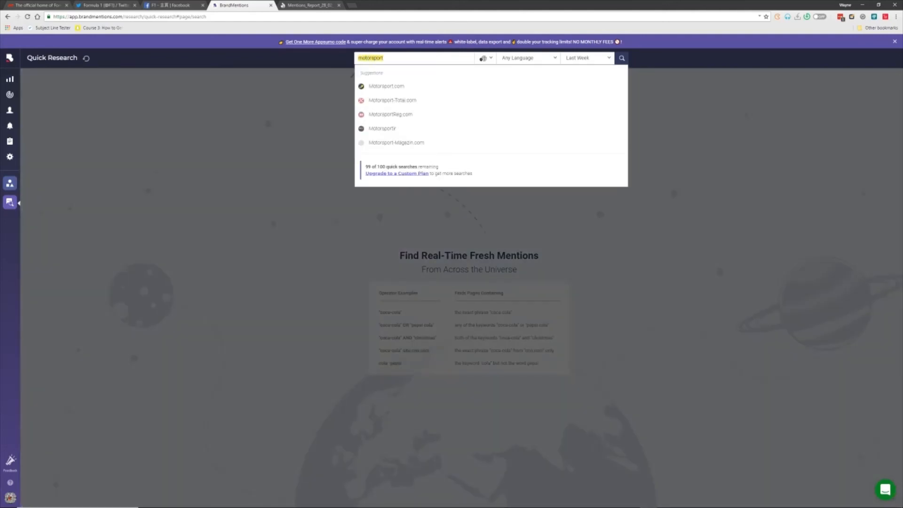
pyautogui.press('Return')
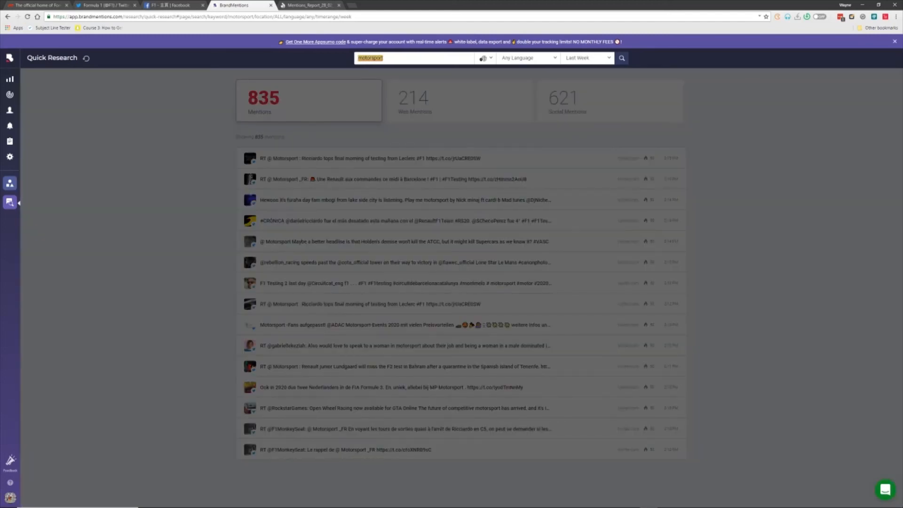
# Step: Search Quick Research for the phrase "moto gp" and view all its mentions from the last week
pyautogui.write('moto')
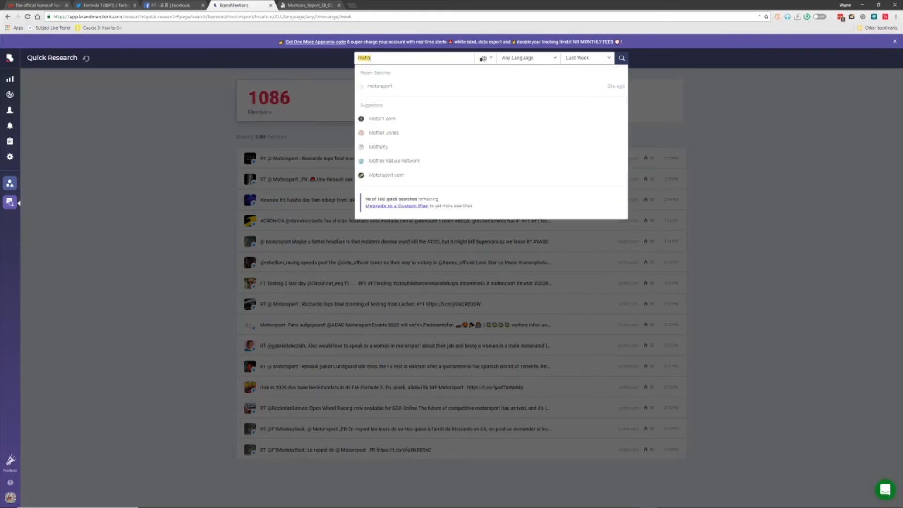
pyautogui.write(' gp')
pyautogui.press('Return')
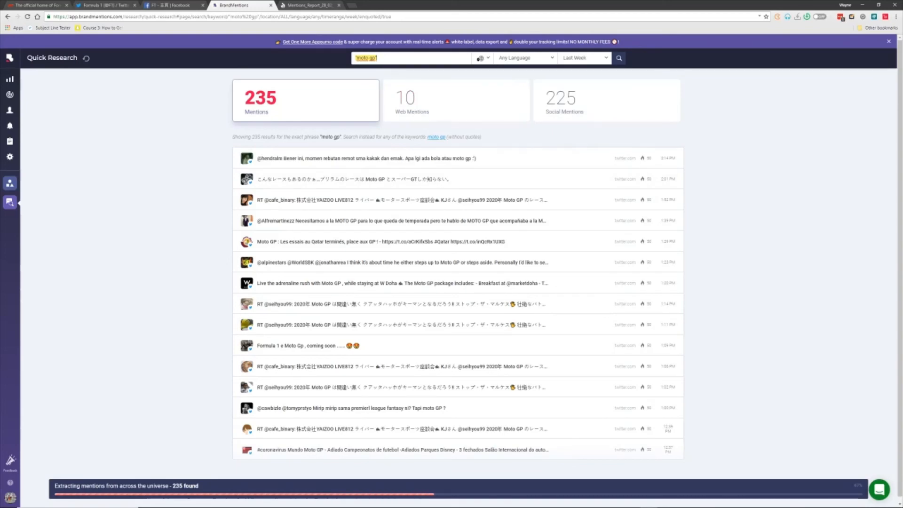
pyautogui.click(395, 58)
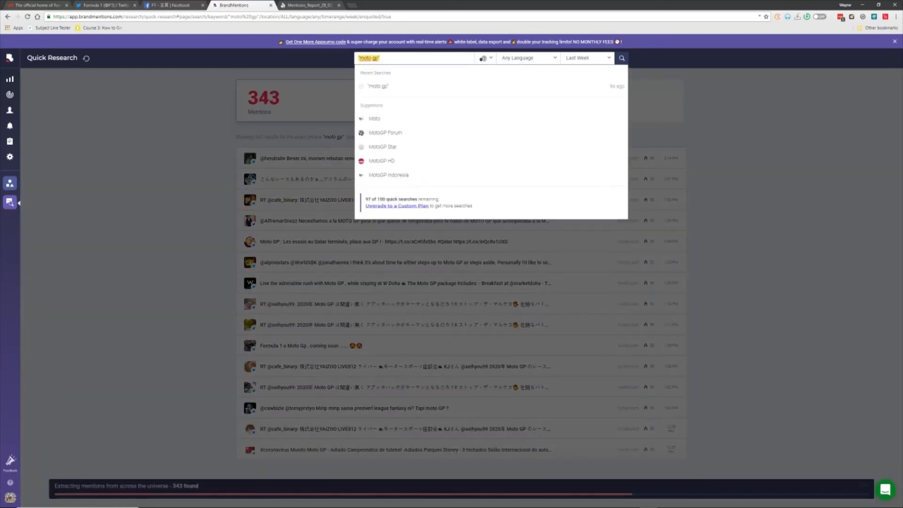
pyautogui.click(320, 100)
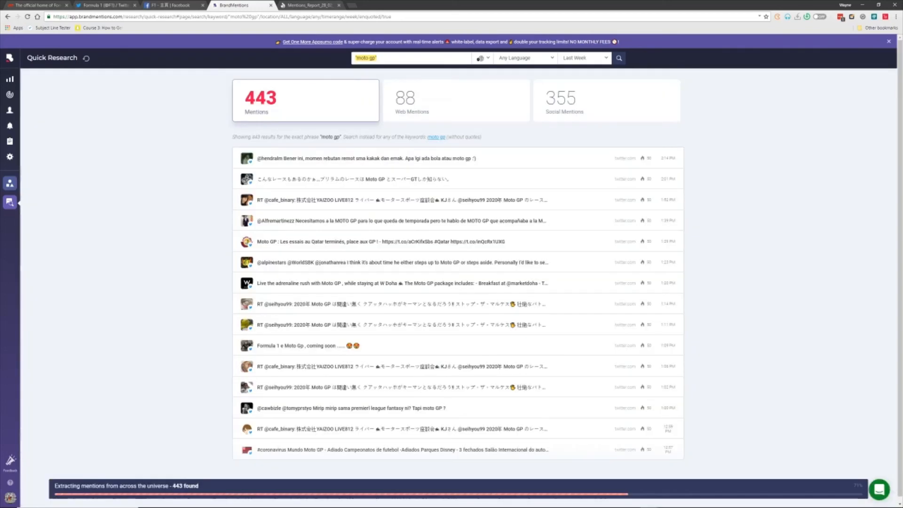